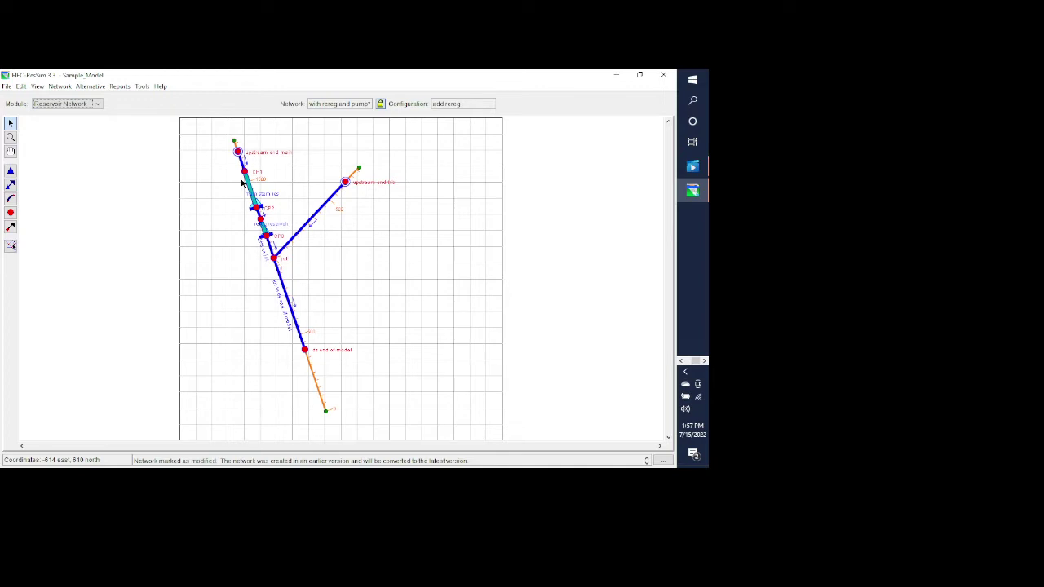
# - Open the Alternative Editor, move it clear of the network schematic, and inspect the local flows at the two upstream junctions
pyautogui.click(93, 87)
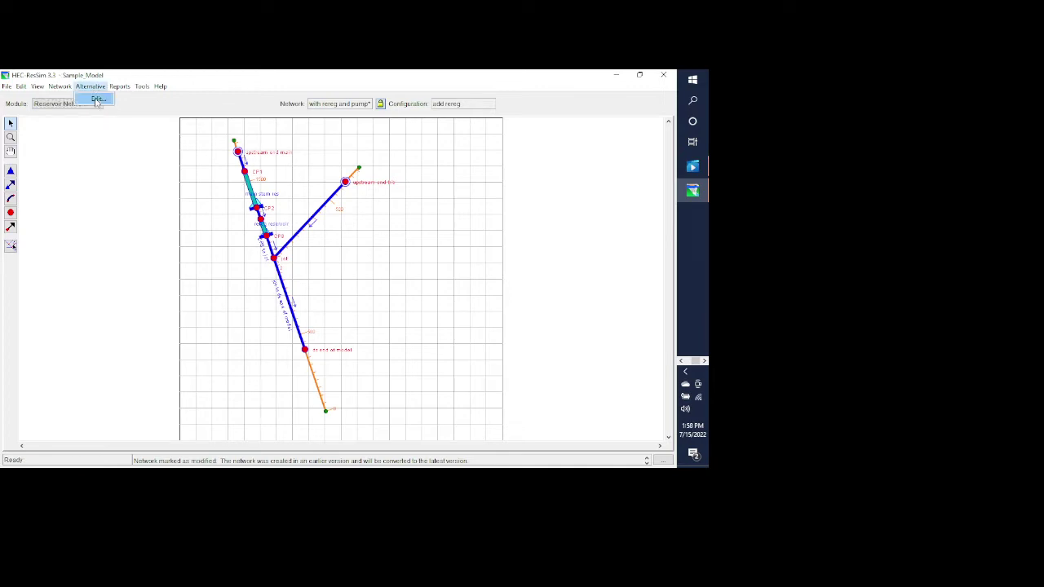
pyautogui.click(96, 100)
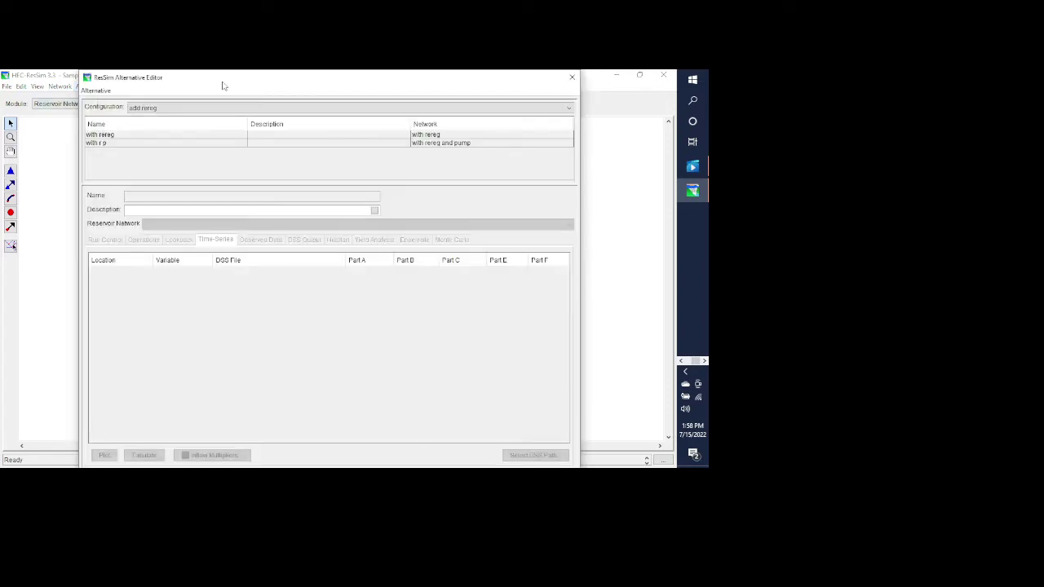
pyautogui.moveTo(226, 85); pyautogui.dragTo(139, 328)
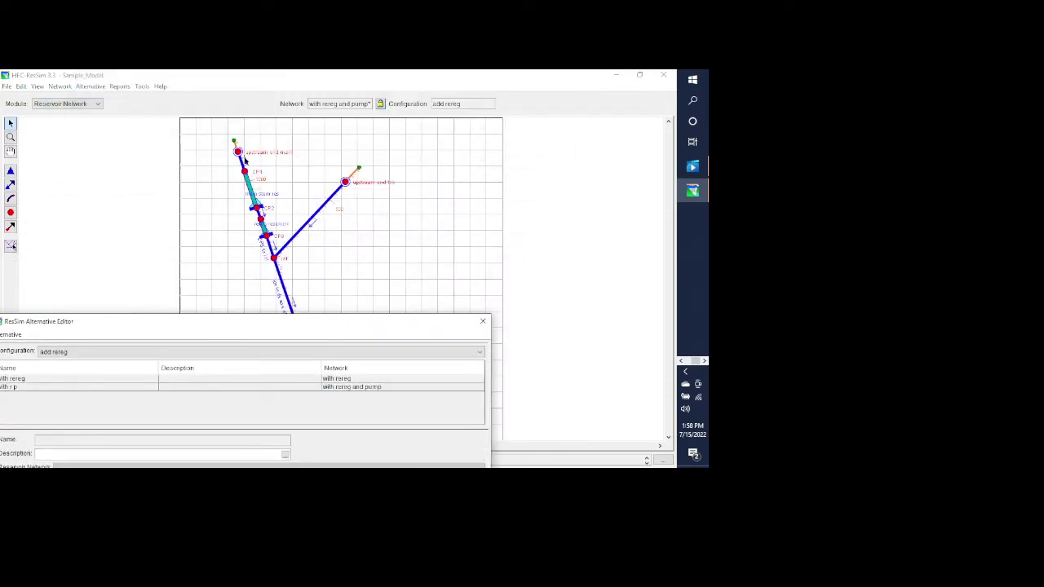
pyautogui.moveTo(237, 152)
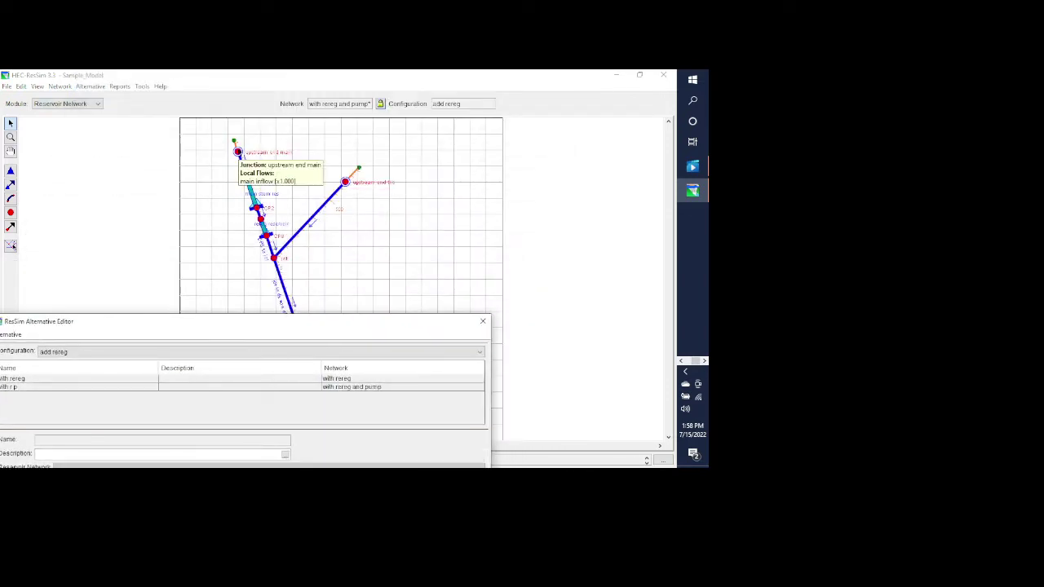
pyautogui.moveTo(346, 184)
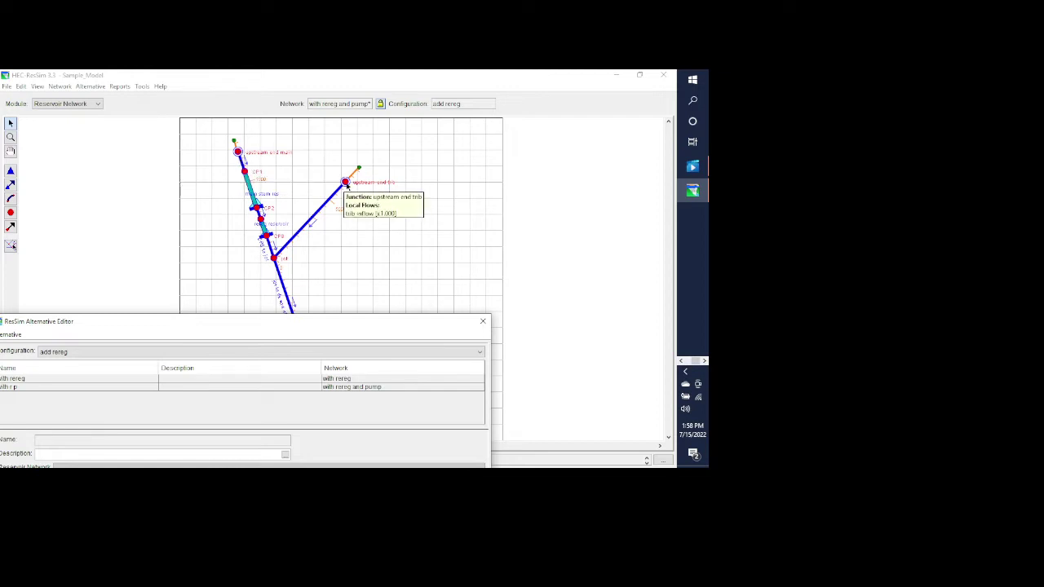
# - Review the local flow name and factor in the properties of the upstream end main junction
pyautogui.click(11, 245)
pyautogui.rightClick(237, 152)
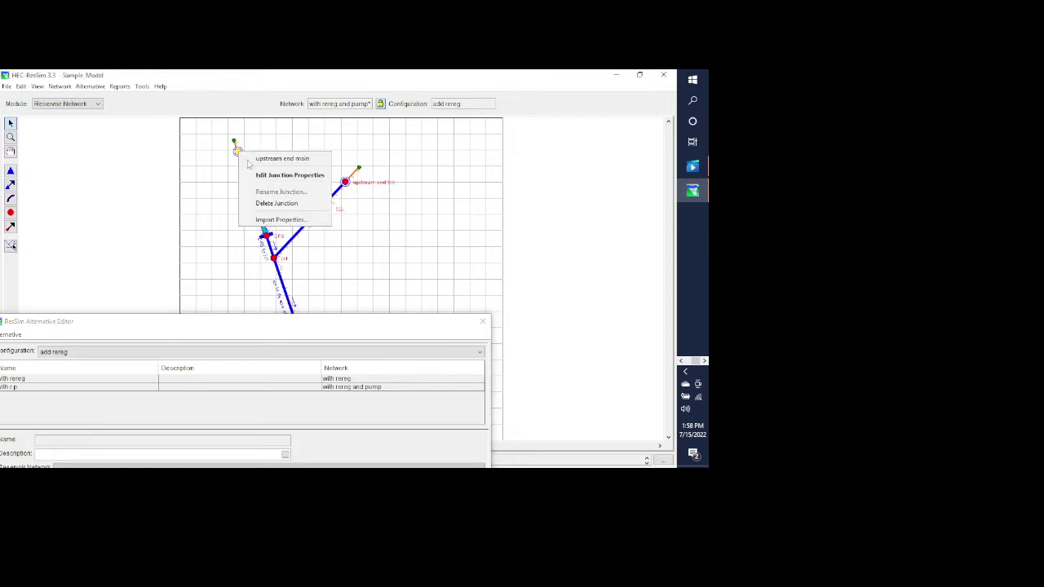
pyautogui.click(254, 173)
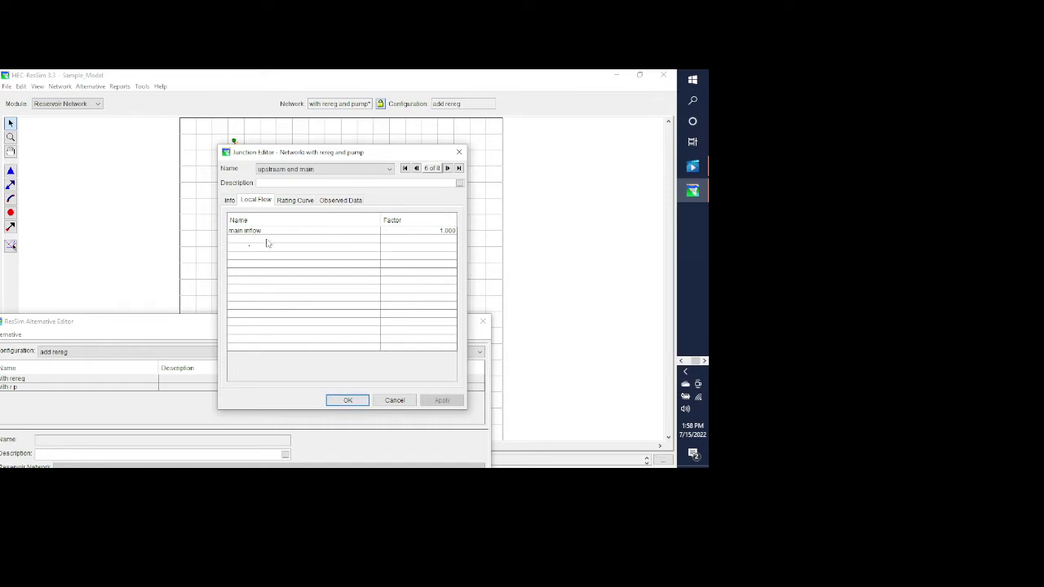
pyautogui.click(270, 232)
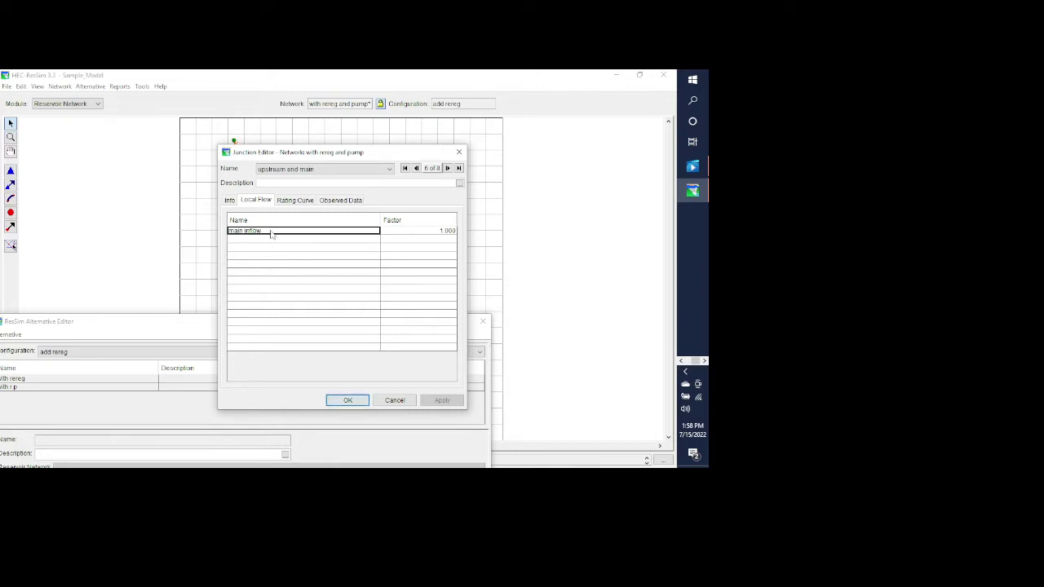
pyautogui.click(438, 232)
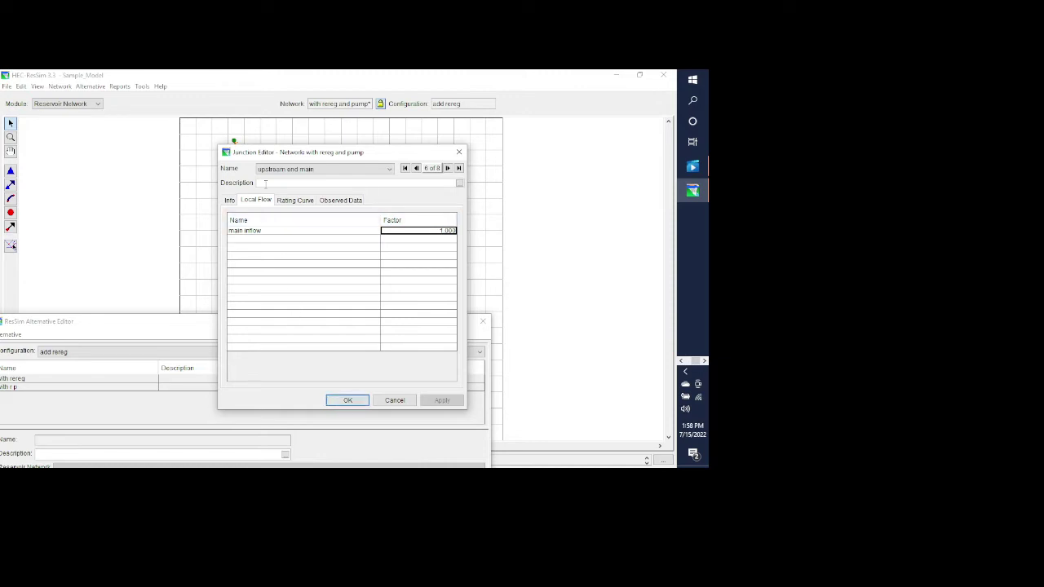
pyautogui.click(247, 232)
pyautogui.click(349, 400)
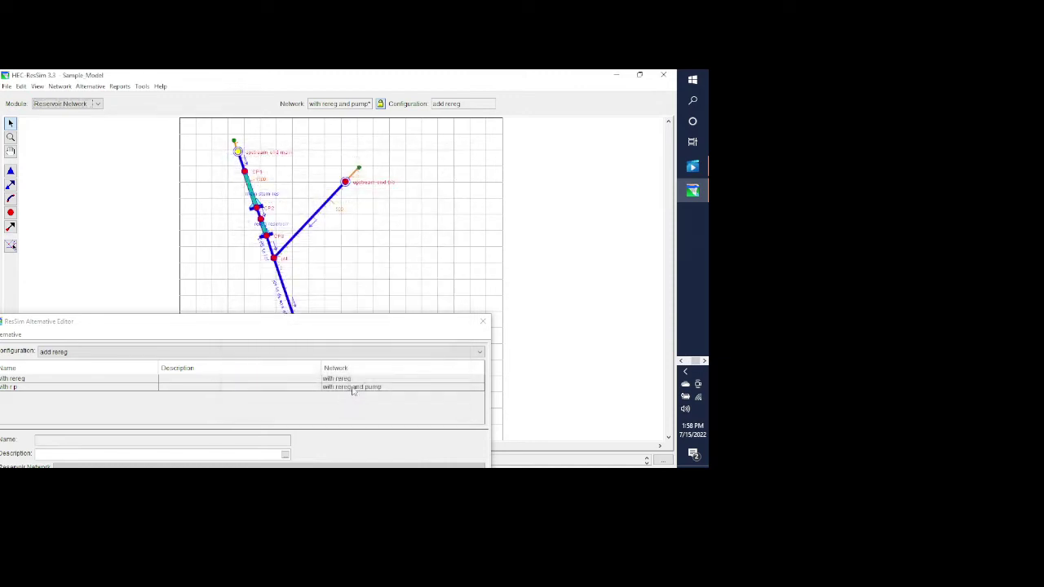
# - Review the local flow entry in the properties of the upstream end trib junction
pyautogui.click(348, 181)
pyautogui.rightClick(347, 181)
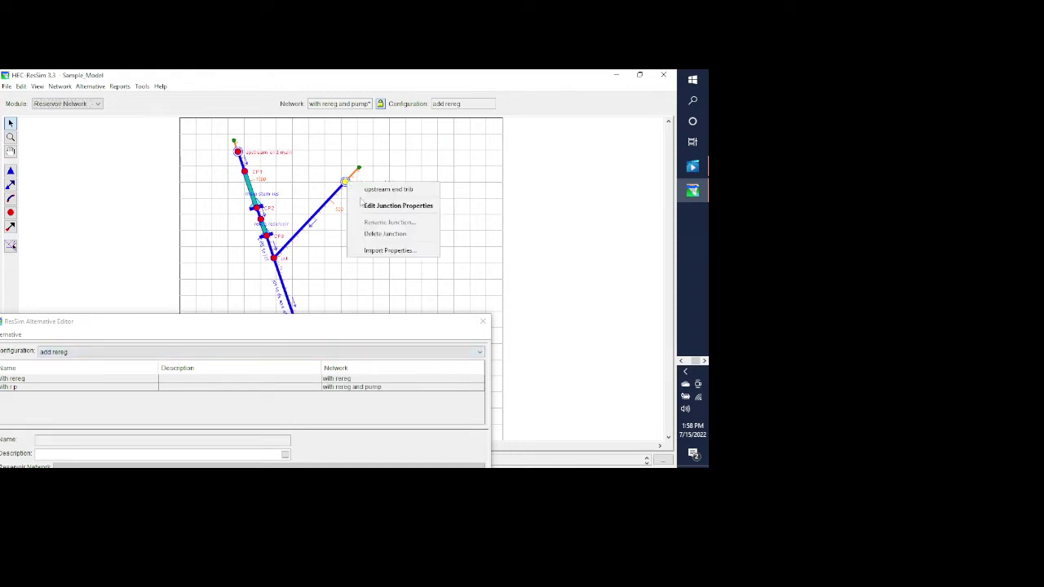
pyautogui.click(374, 208)
pyautogui.click(258, 233)
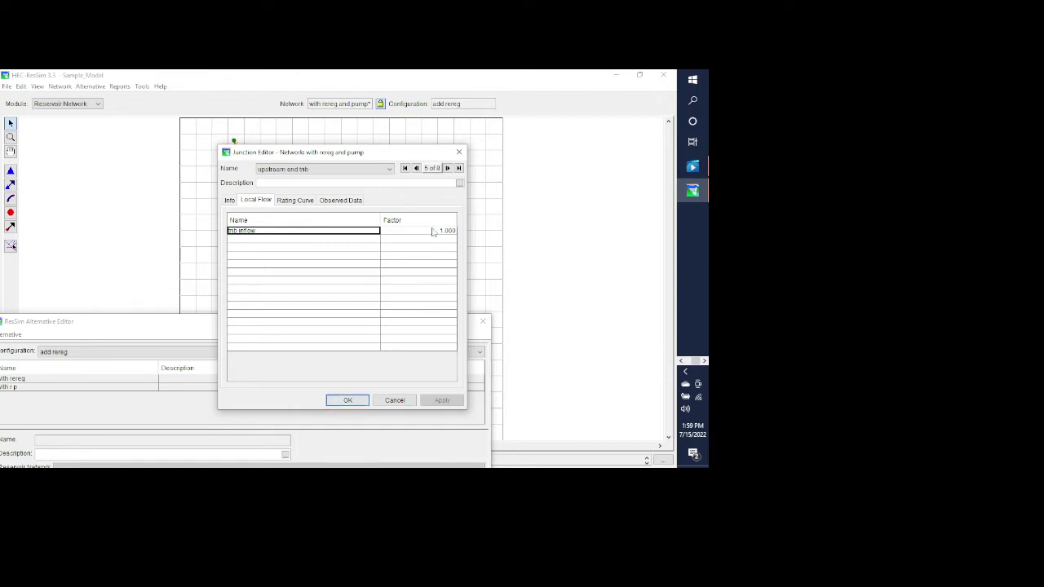
pyautogui.click(395, 401)
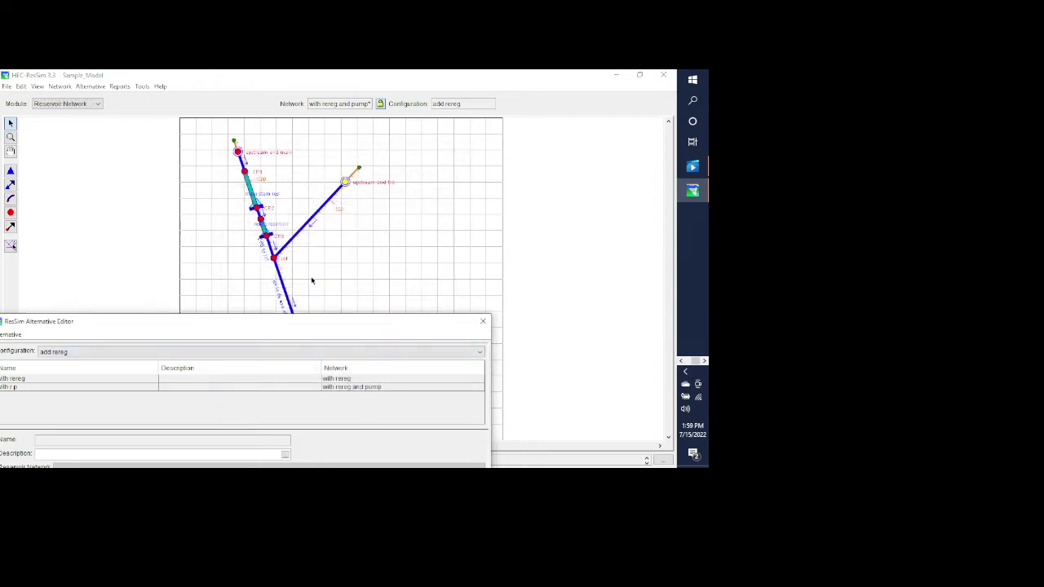
# - Compare the time-series assignments of the with rereg and with r p alternatives, and check the lookback settings of with r p
pyautogui.moveTo(190, 324); pyautogui.dragTo(266, 90)
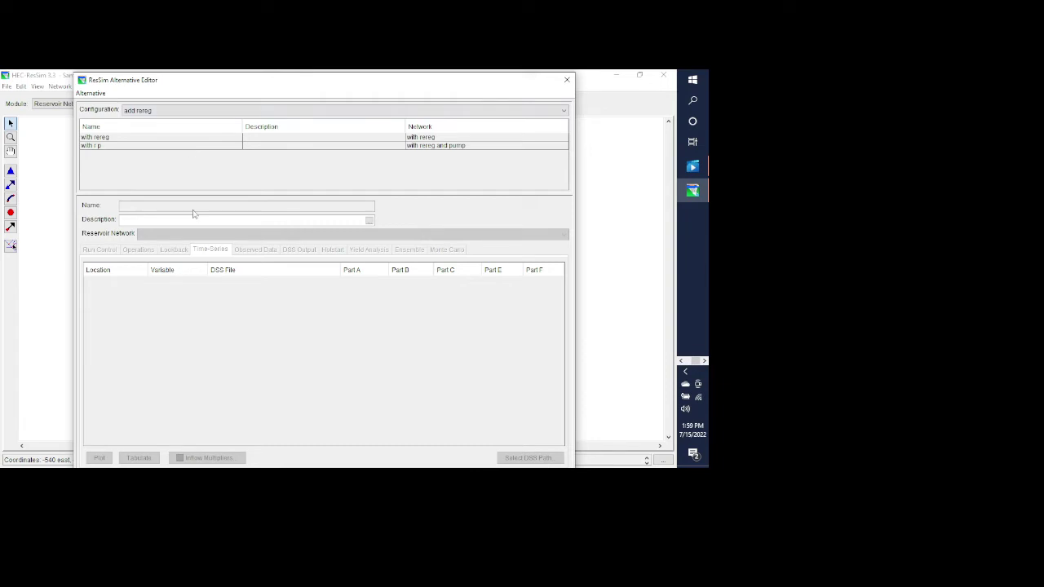
pyautogui.click(125, 137)
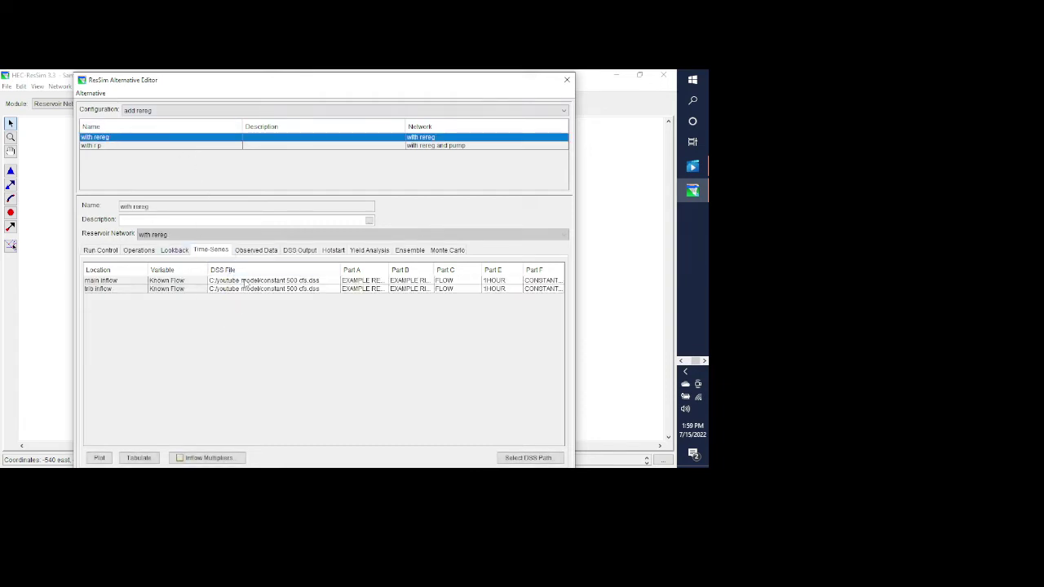
pyautogui.click(276, 146)
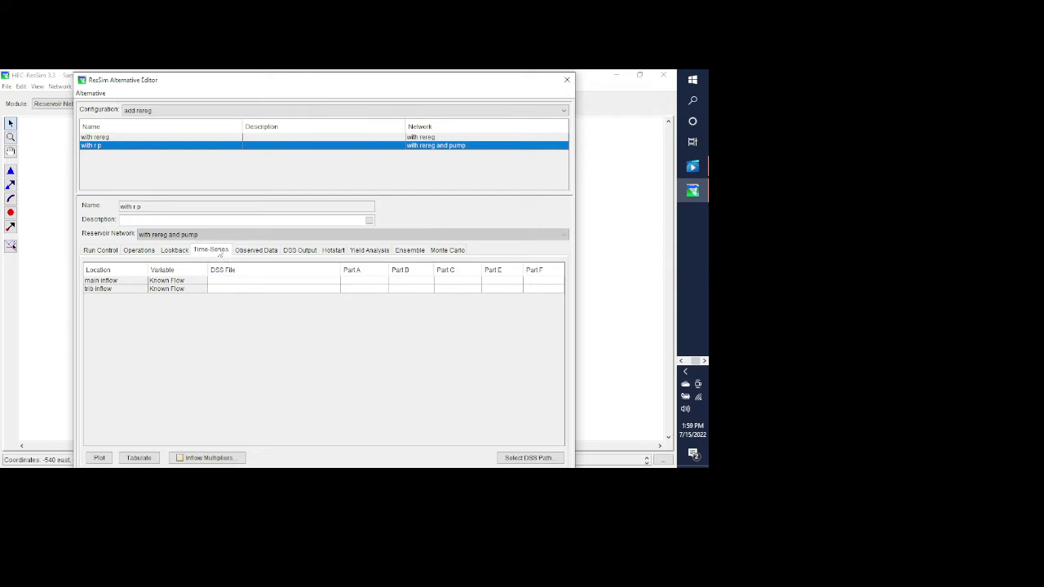
pyautogui.click(174, 252)
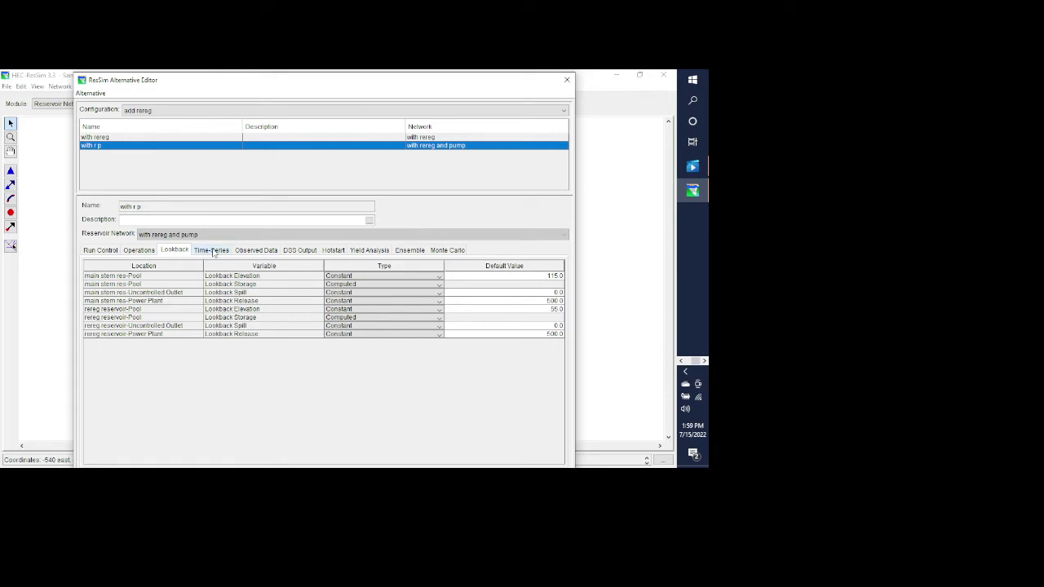
pyautogui.click(214, 251)
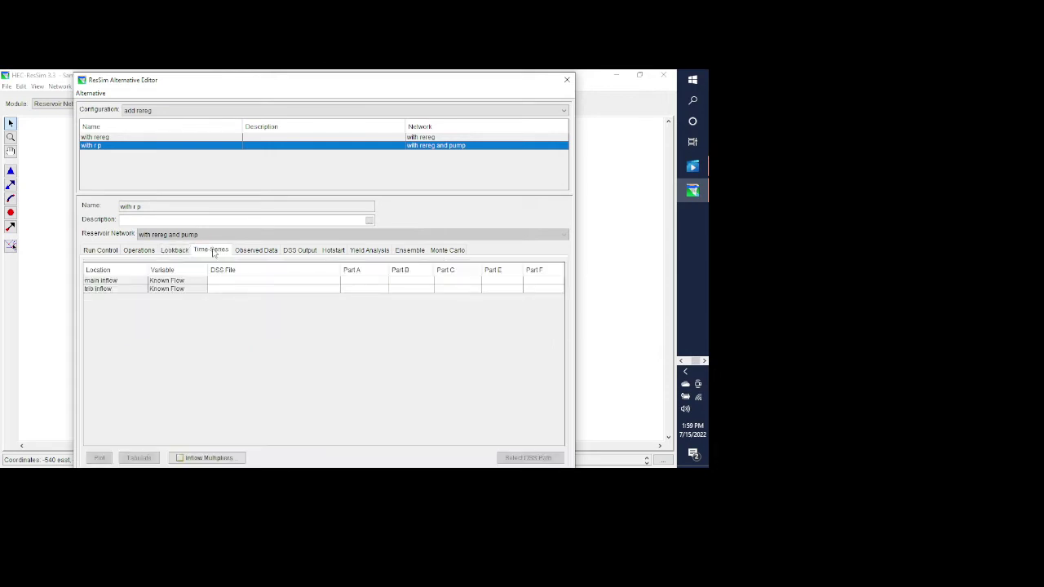
# - Bring up the DSS path selection window for the main inflow of the with r p alternative
pyautogui.click(246, 283)
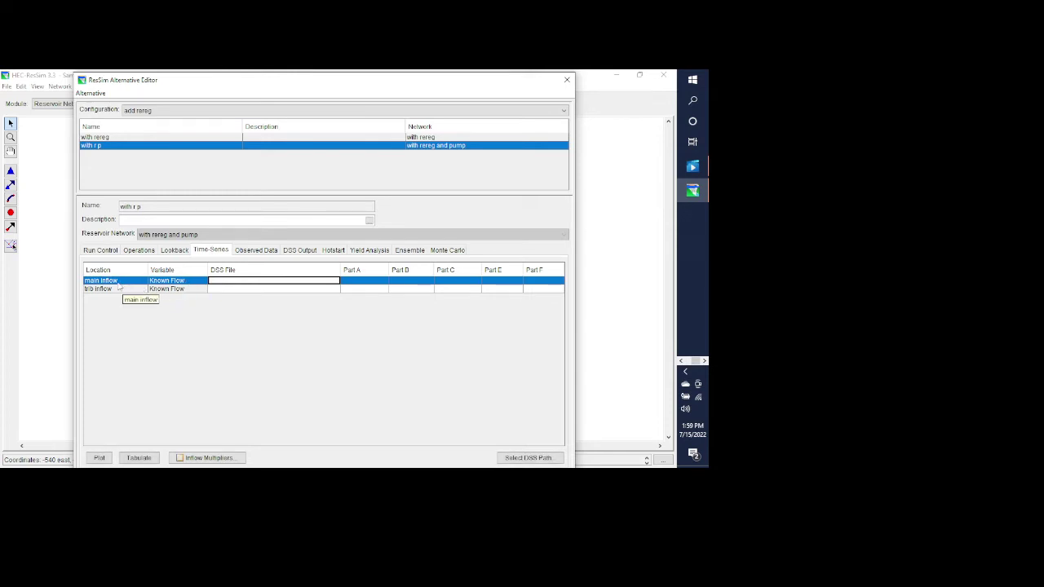
pyautogui.click(532, 458)
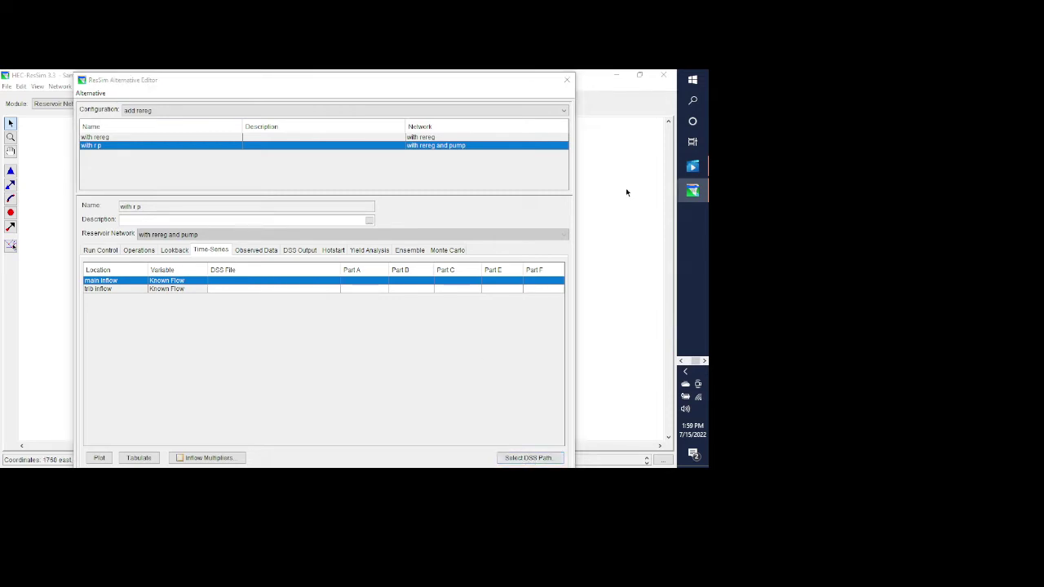
pyautogui.moveTo(692, 192)
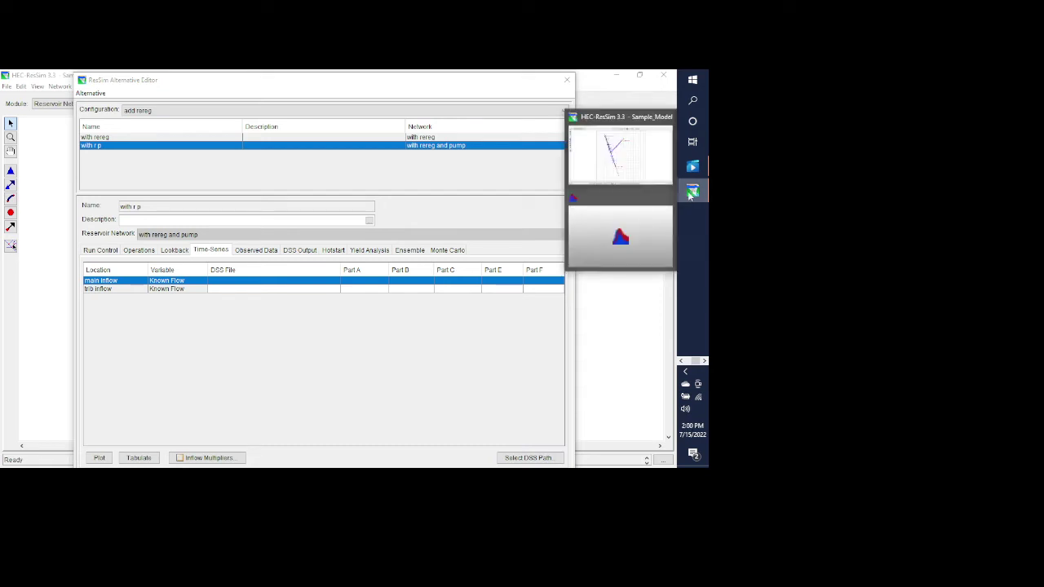
pyautogui.click(621, 236)
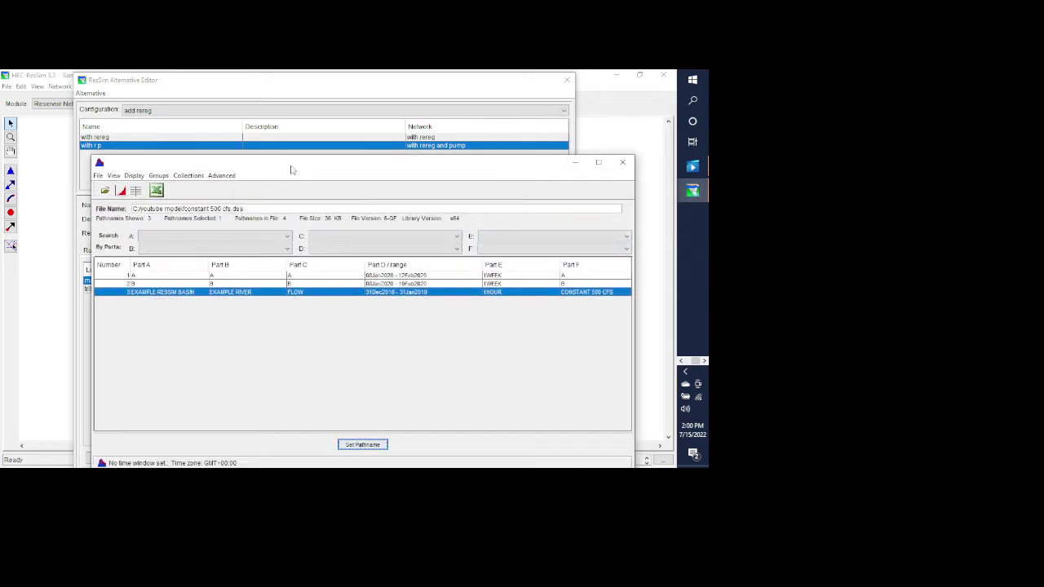
pyautogui.moveTo(296, 169); pyautogui.dragTo(308, 134)
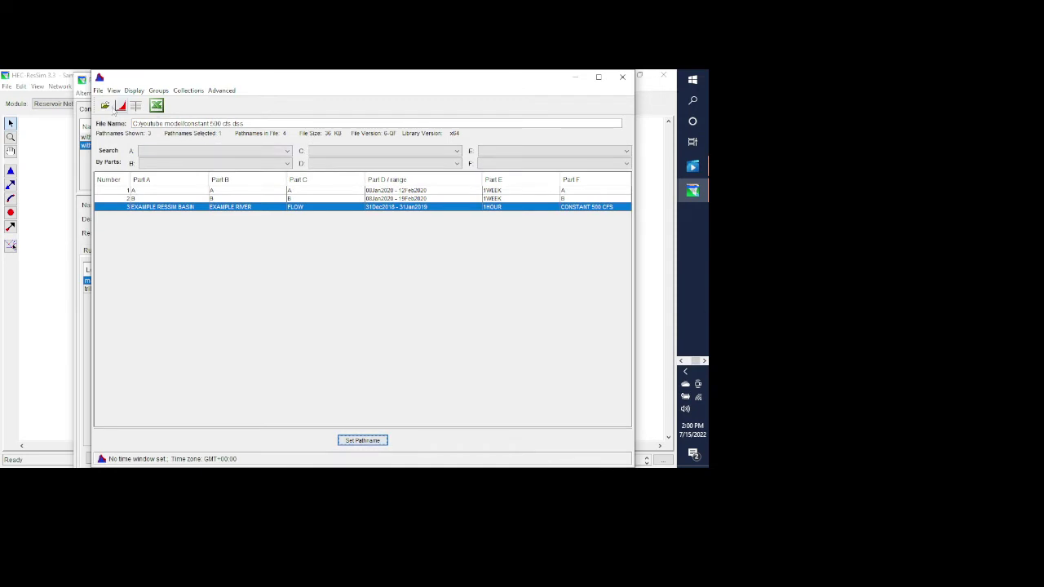
# - Load the file constant 500 cfs.dss from the youtube model folder on the C: drive
pyautogui.click(105, 106)
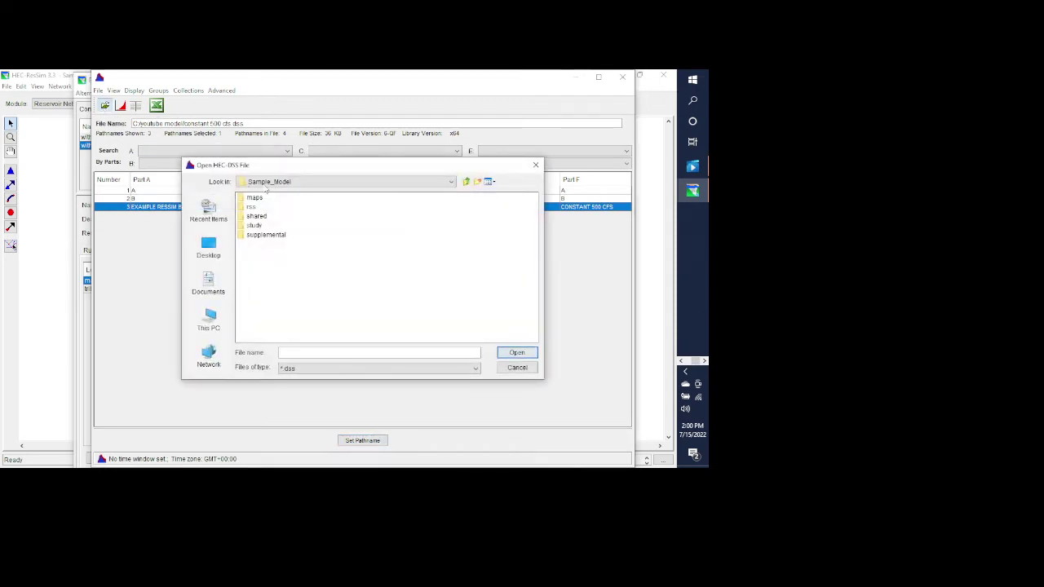
pyautogui.click(451, 182)
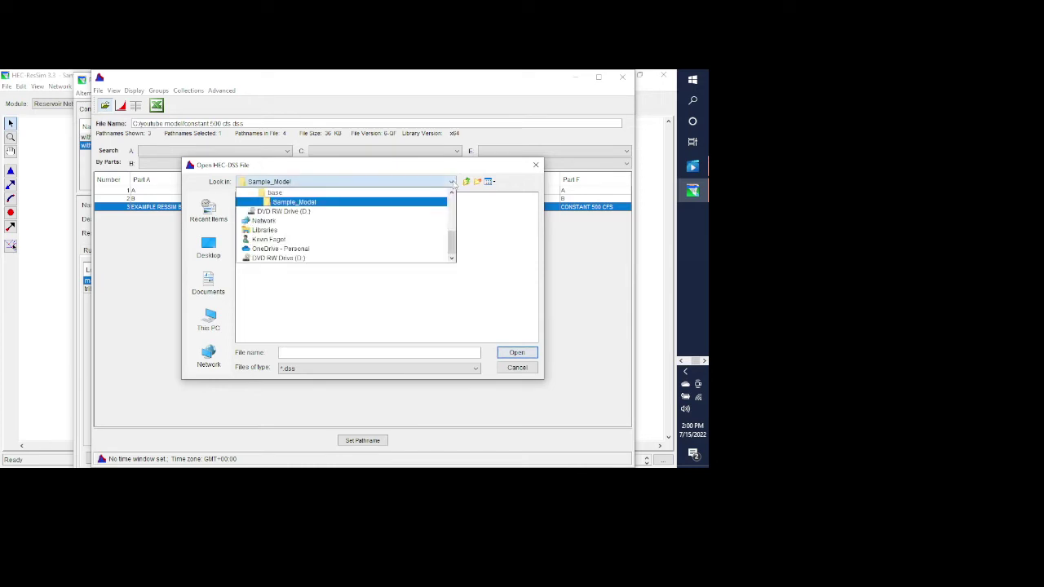
pyautogui.click(452, 194)
pyautogui.click(452, 194)
pyautogui.click(451, 195)
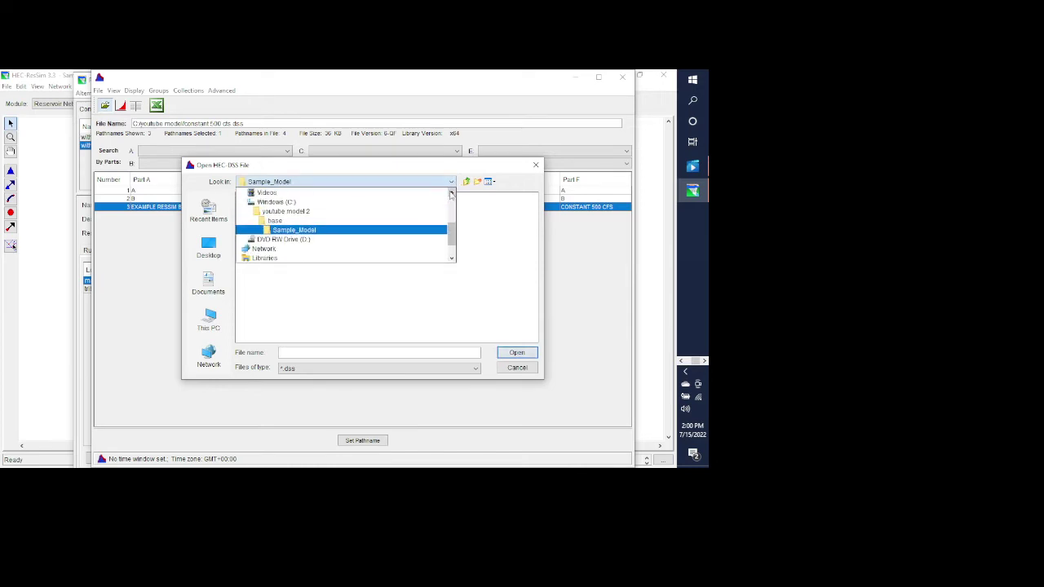
pyautogui.click(281, 204)
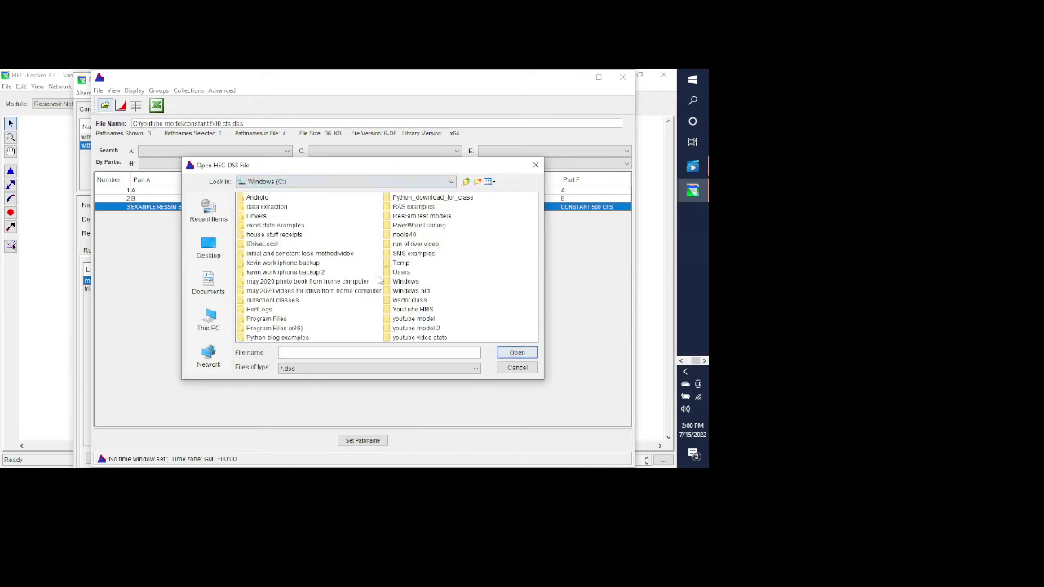
pyautogui.doubleClick(411, 319)
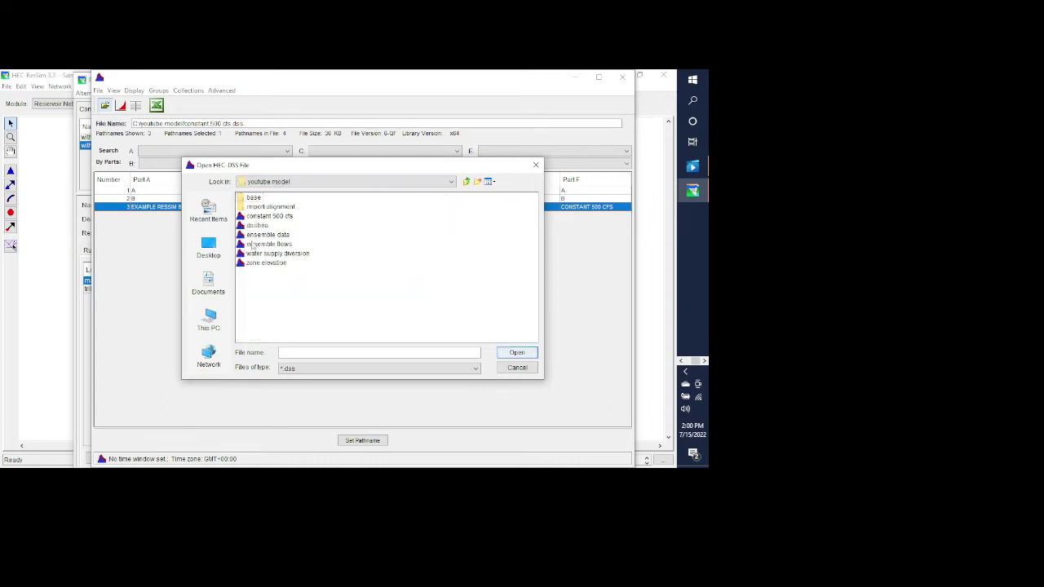
pyautogui.click(267, 216)
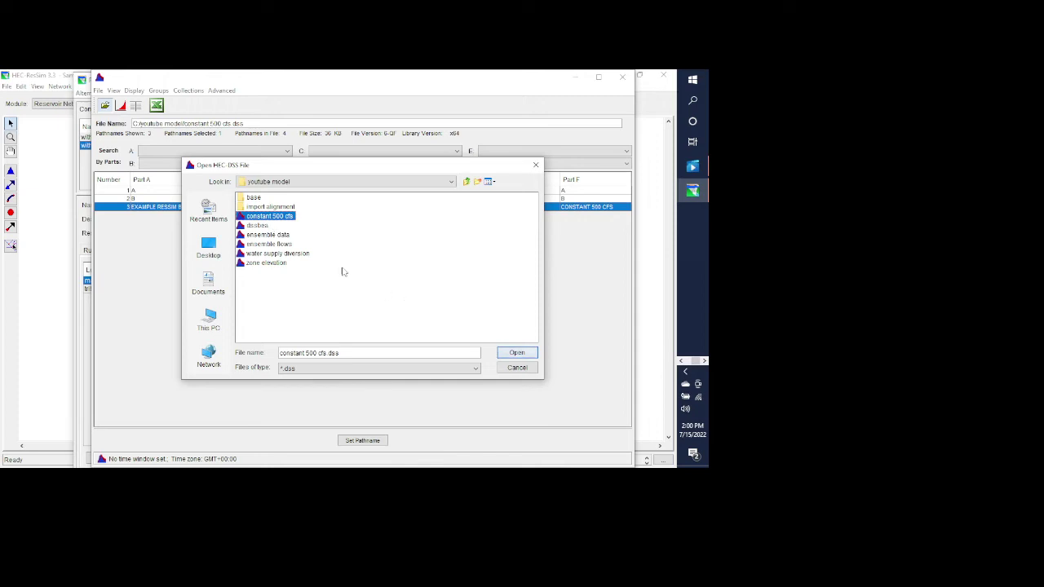
pyautogui.click(512, 354)
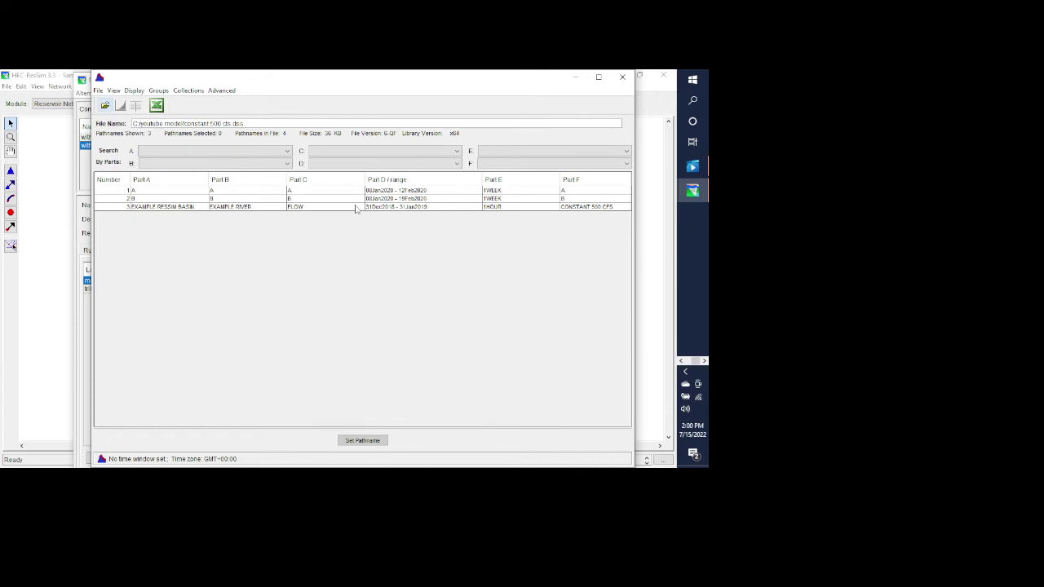
# - Assign the EXAMPLE RIVER 1HOUR FLOW record CONSTANT 500 CFS to main inflow, keeping the DSS window clear of the time-series table
pyautogui.click(288, 208)
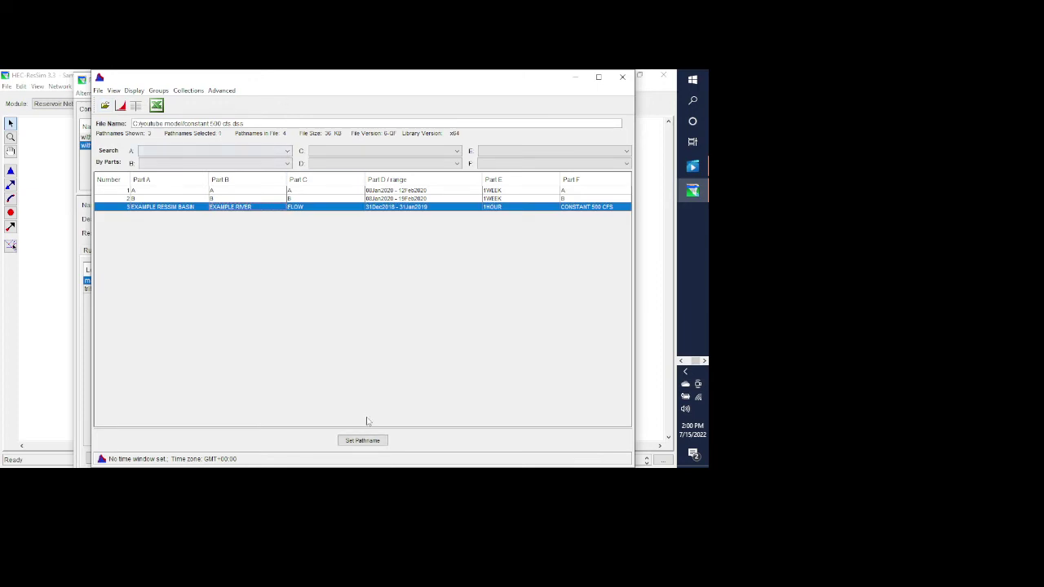
pyautogui.click(360, 442)
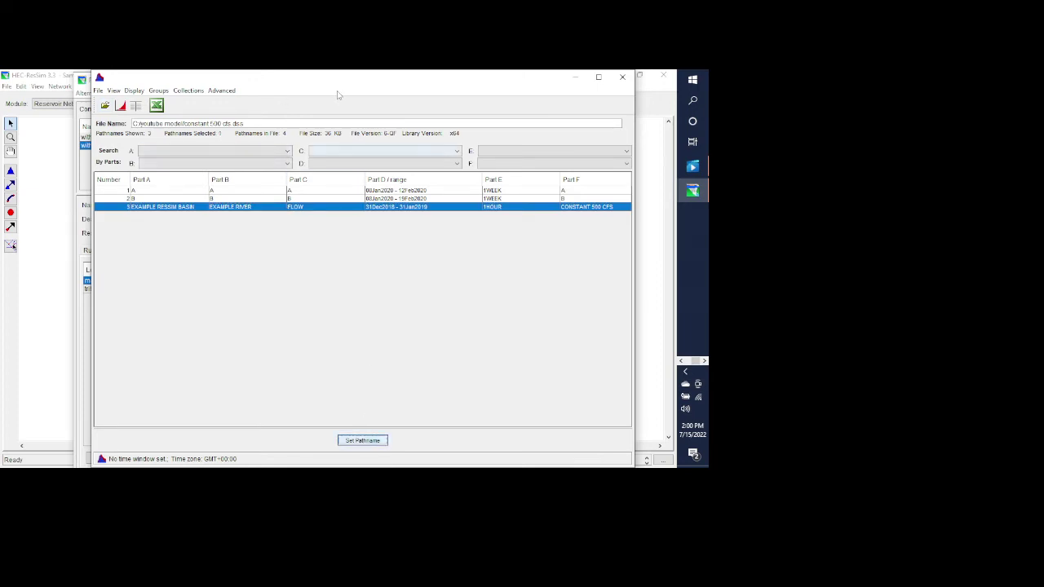
pyautogui.moveTo(318, 79); pyautogui.dragTo(357, 376)
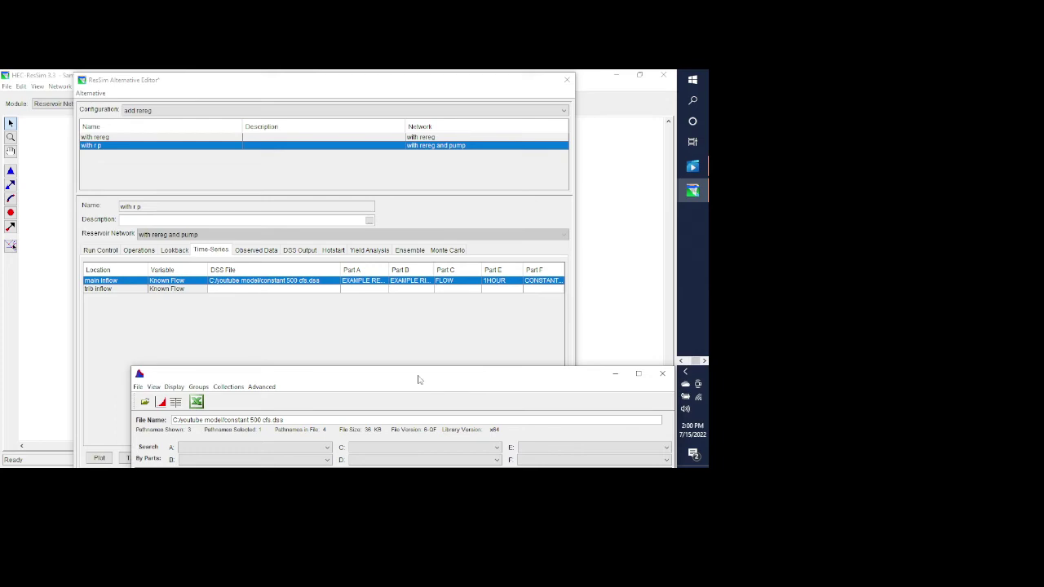
pyautogui.moveTo(419, 379); pyautogui.dragTo(343, 98)
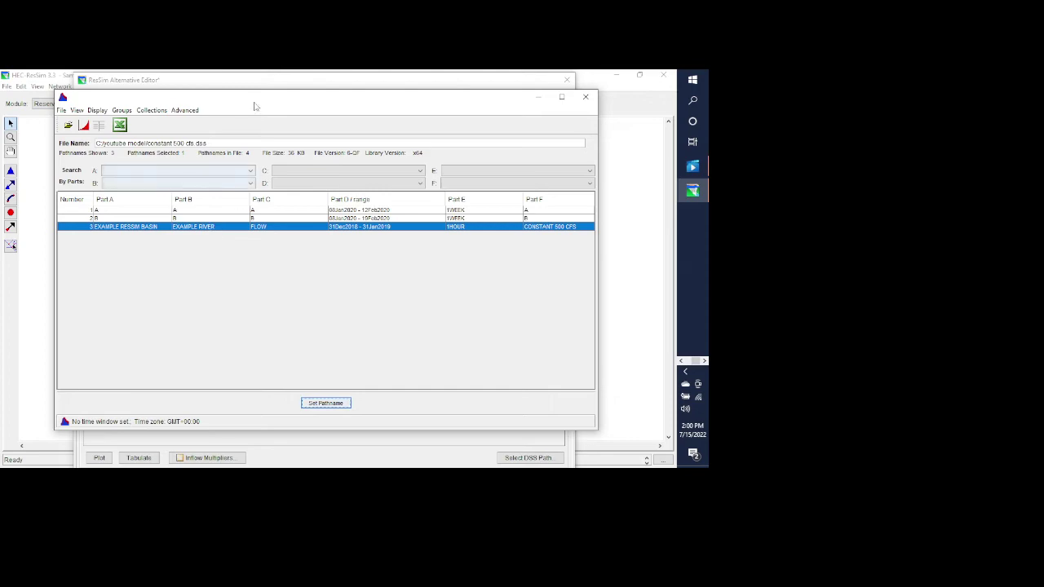
pyautogui.moveTo(254, 105); pyautogui.dragTo(261, 291)
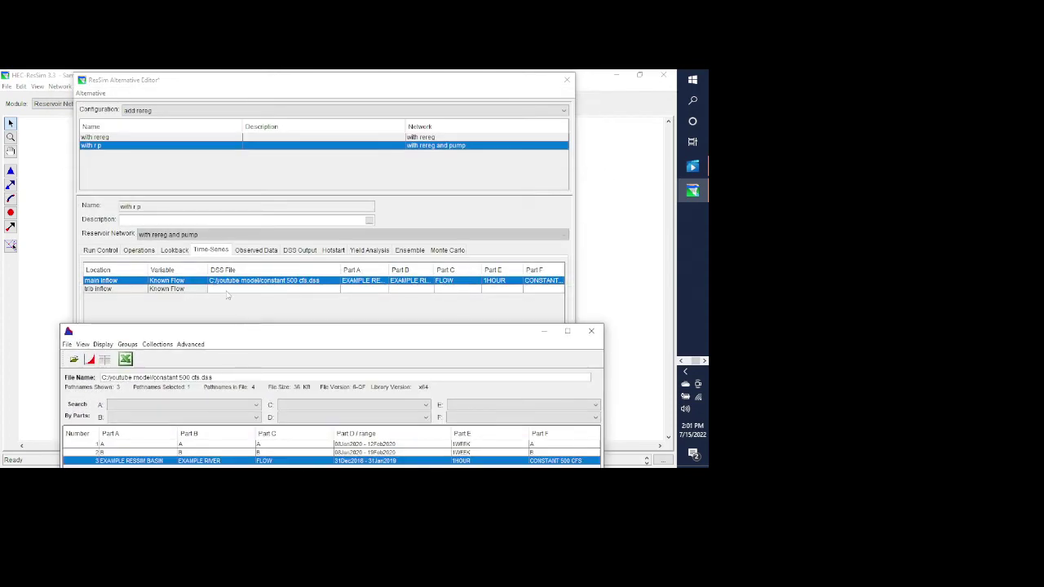
# - Assign the EXAMPLE RIVER 1HOUR FLOW record CONSTANT 500 CFS to trib inflow and close the DSS selection window
pyautogui.click(230, 291)
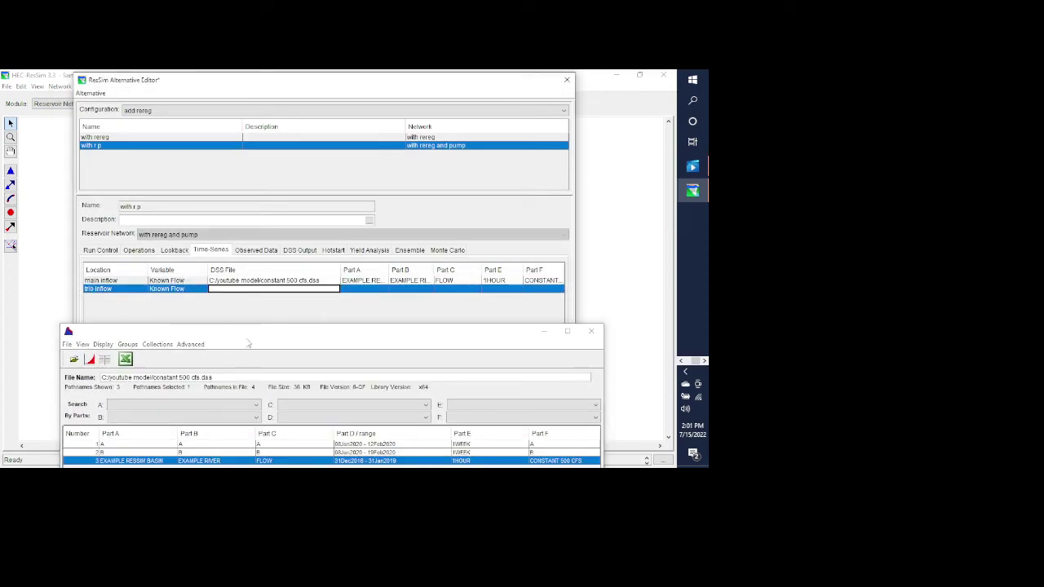
pyautogui.moveTo(249, 343); pyautogui.dragTo(256, 123)
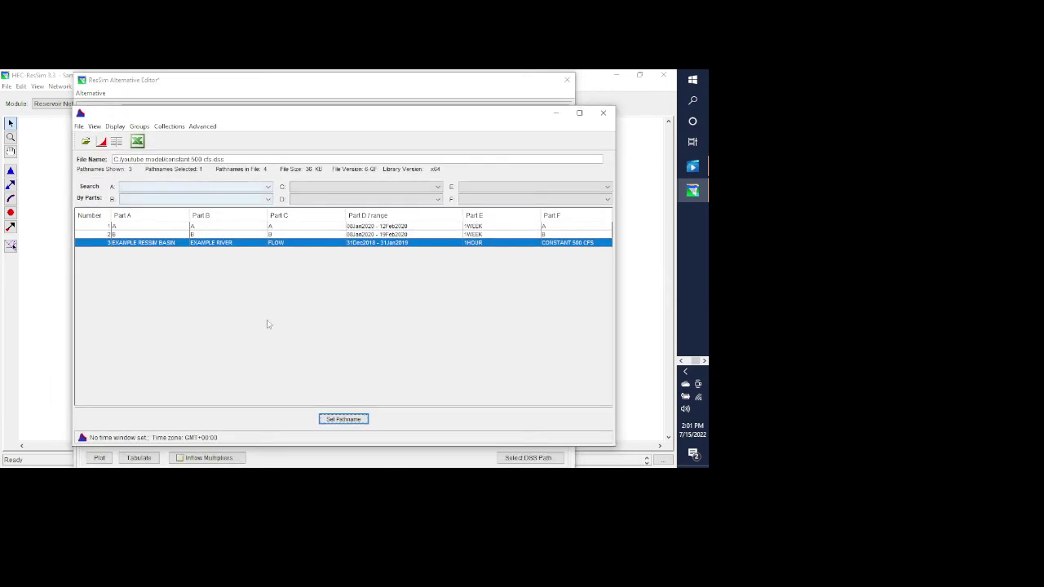
pyautogui.doubleClick(339, 119)
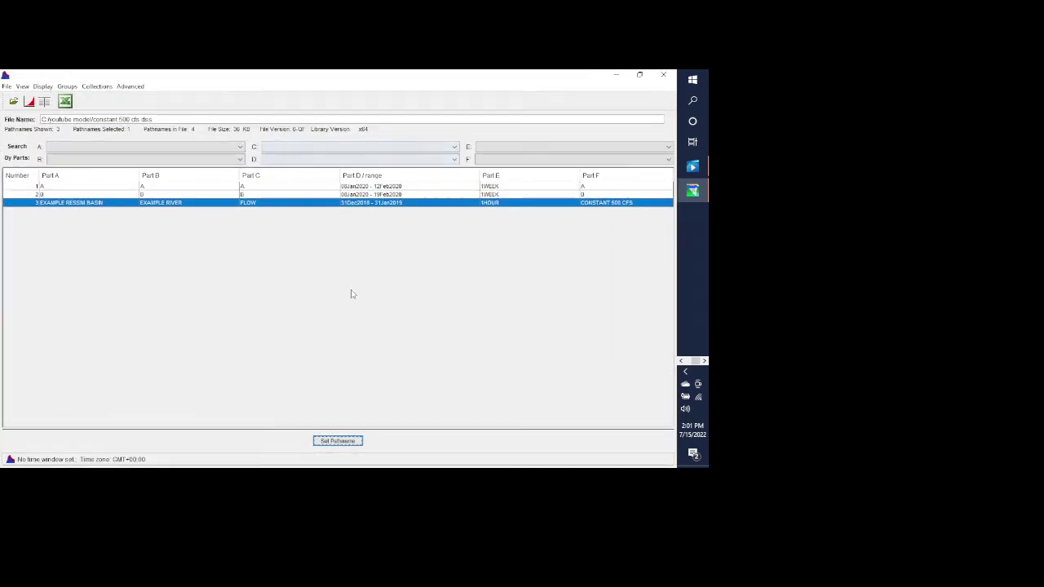
pyautogui.click(665, 77)
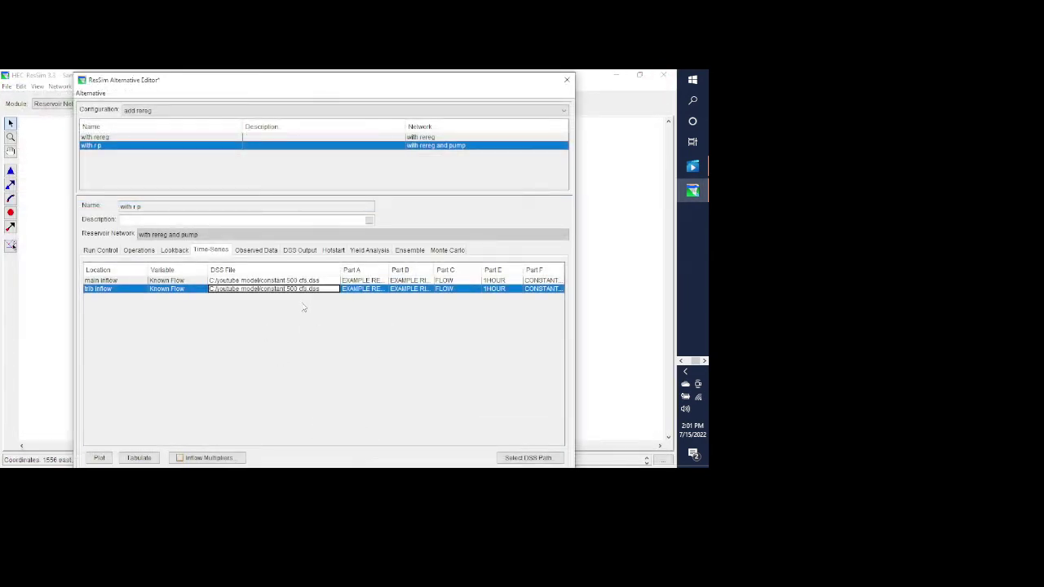
# - Review the main inflow time series of the with r p alternative as a plot and as a table
pyautogui.click(259, 280)
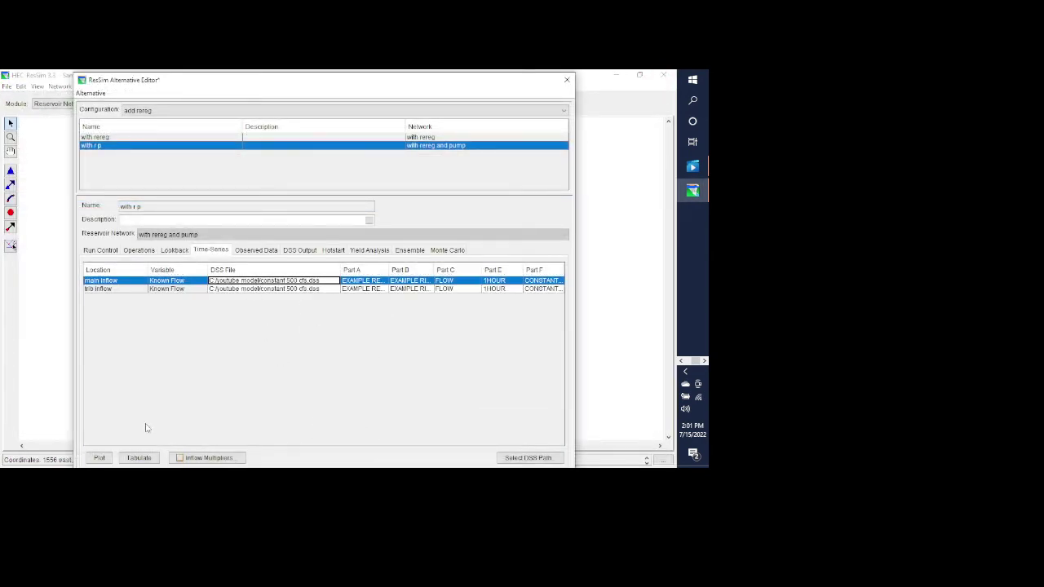
pyautogui.click(99, 457)
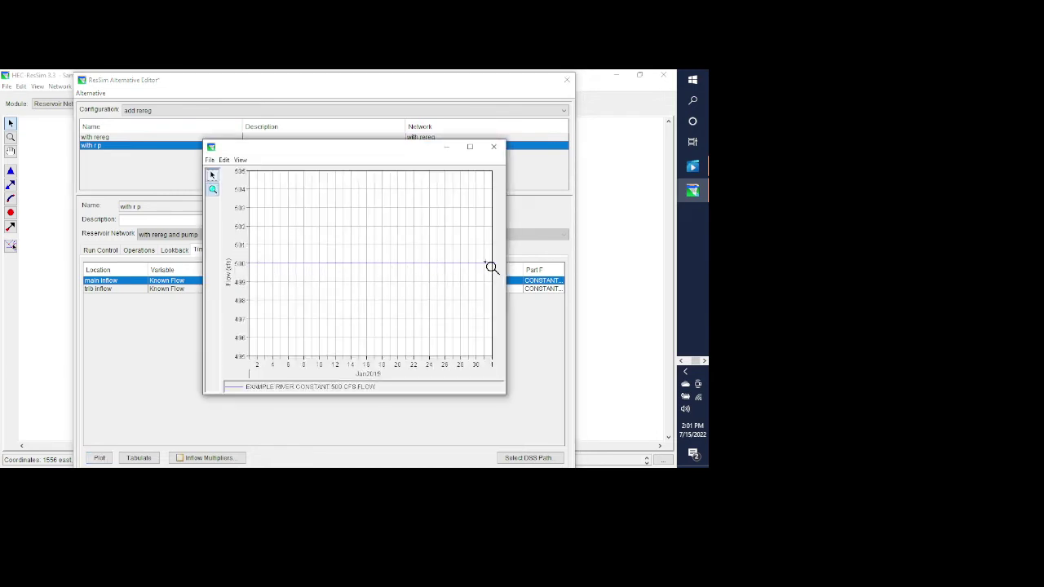
pyautogui.moveTo(490, 266)
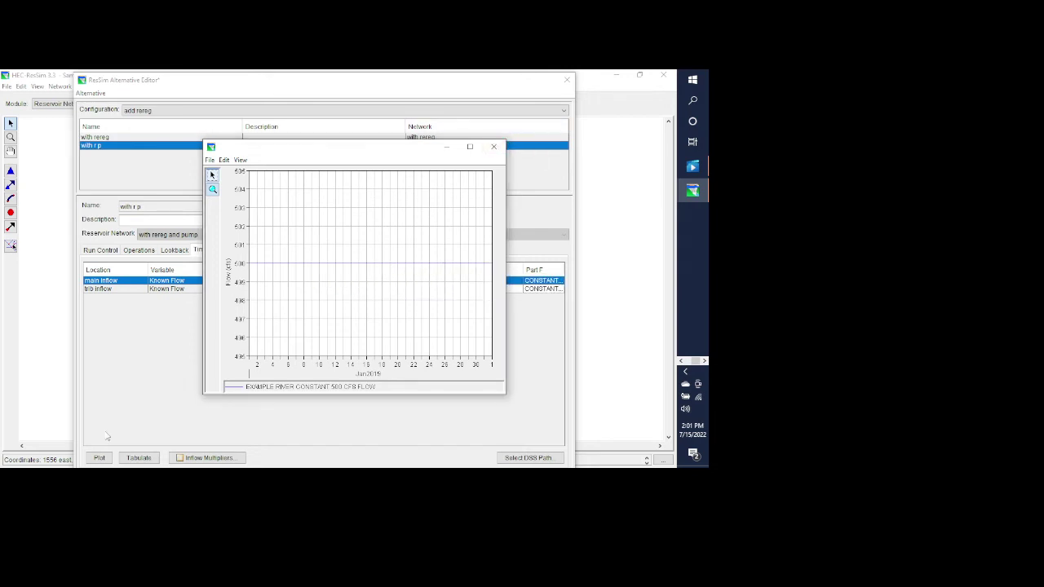
pyautogui.click(493, 147)
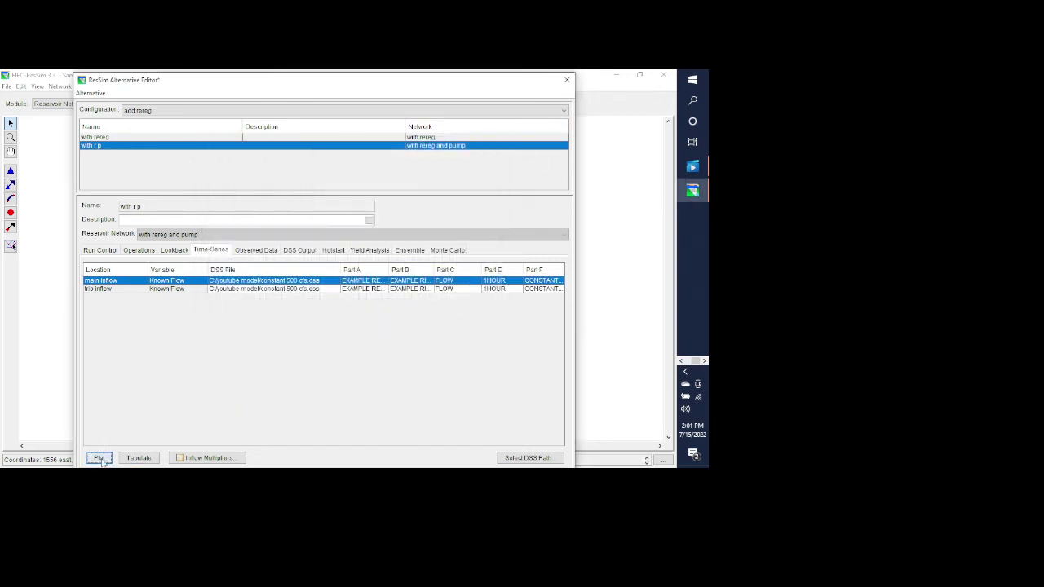
pyautogui.click(138, 458)
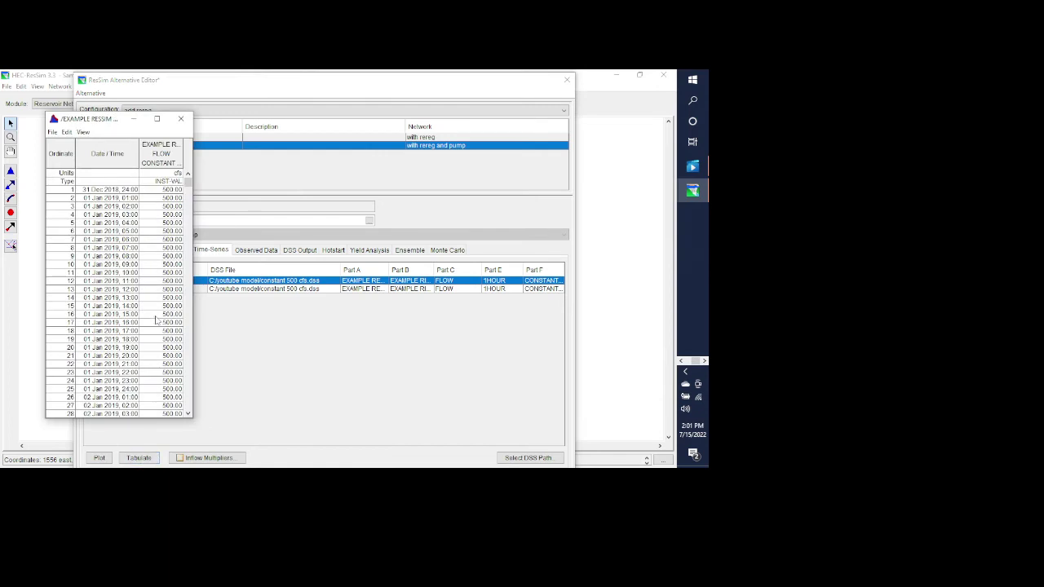
pyautogui.click(181, 118)
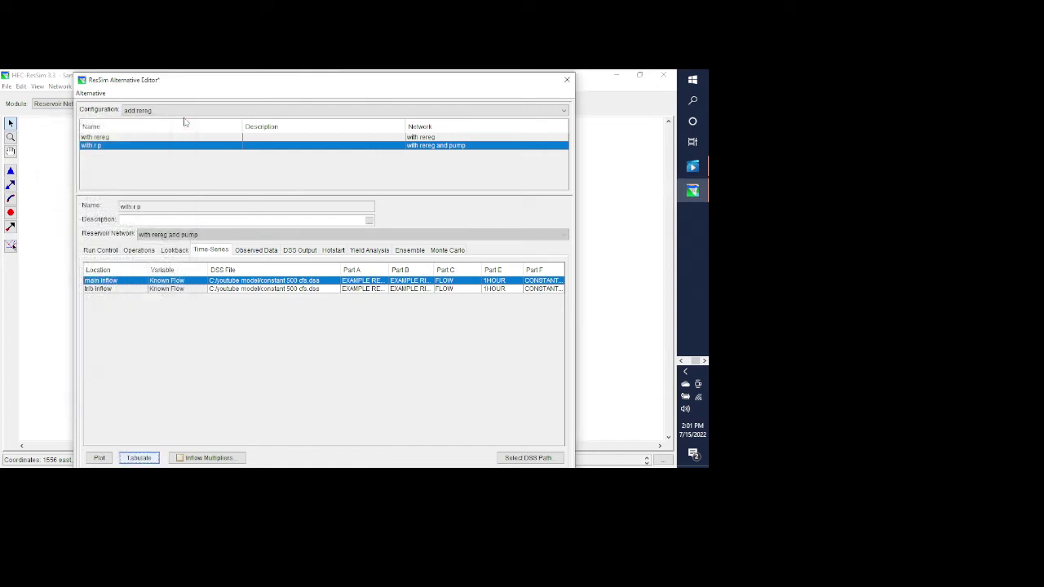
# - Save the with r p alternative and the with rereg and pump network, leaving the alternative editor closed
pyautogui.click(95, 93)
pyautogui.click(97, 117)
pyautogui.click(96, 94)
pyautogui.click(98, 155)
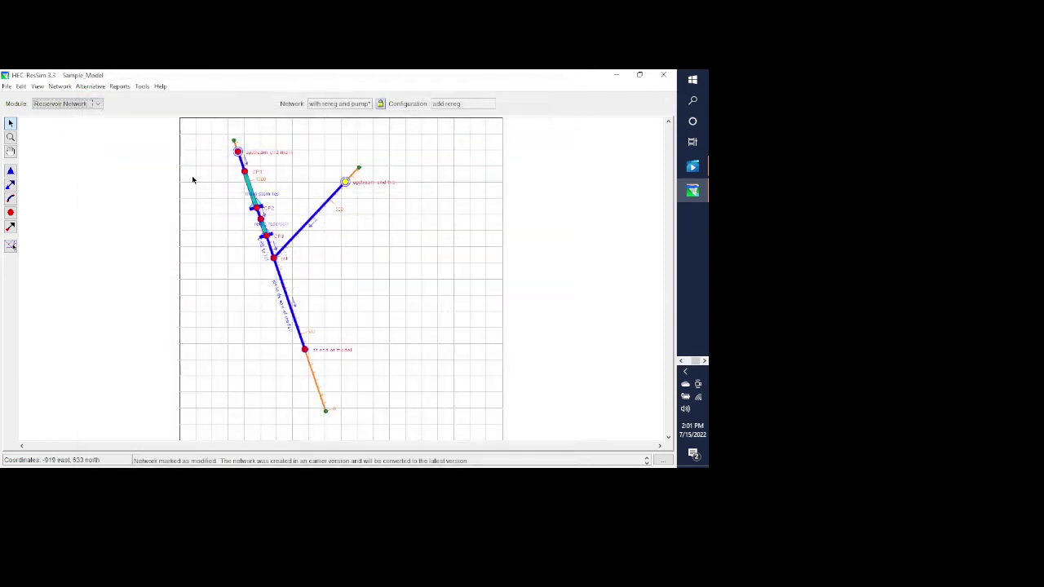
pyautogui.click(60, 86)
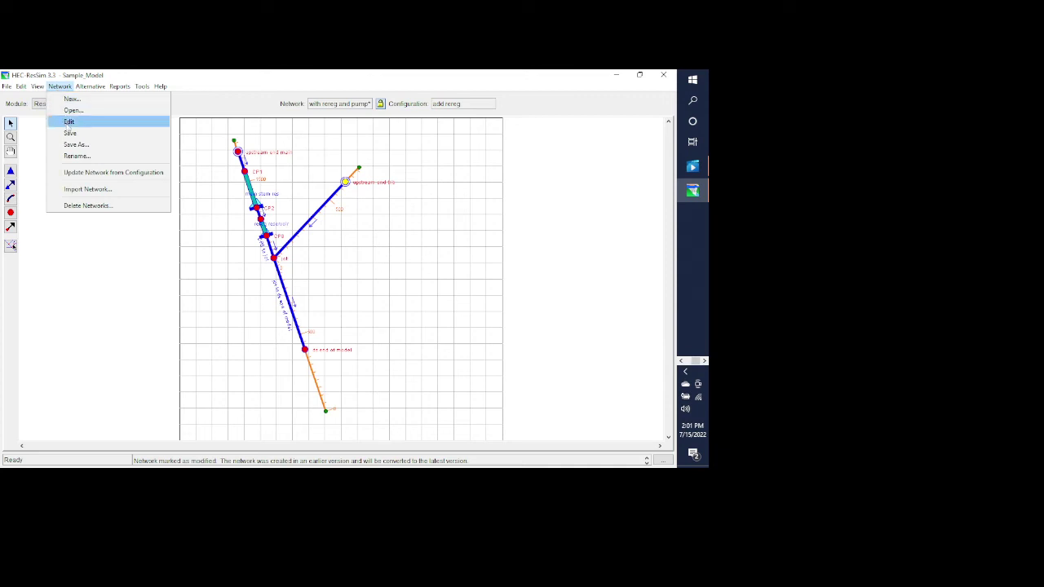
pyautogui.click(71, 133)
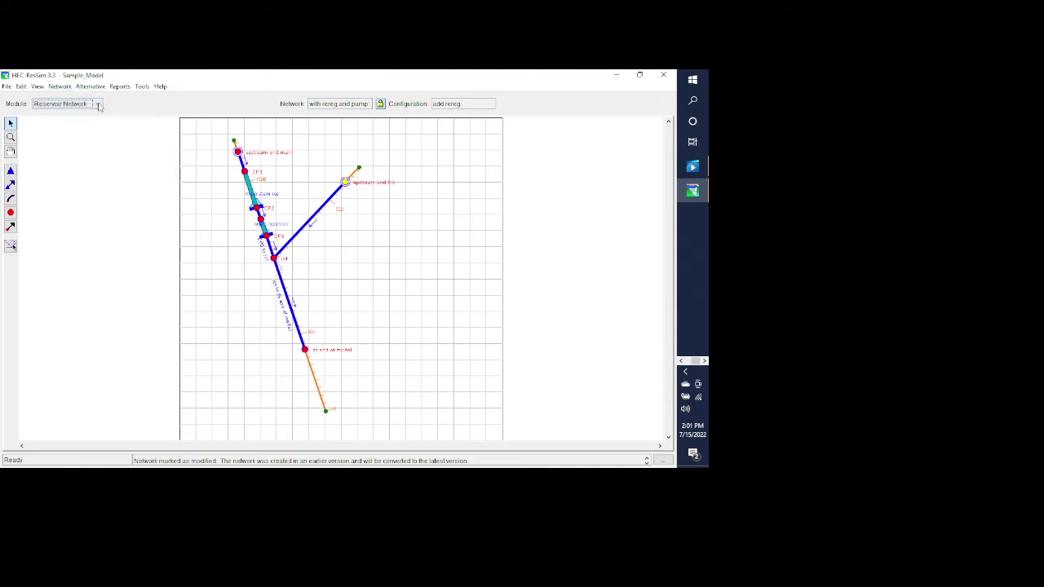
# - Switch to the Simulation module and replace the with r p run in early 2019 simulation with its base directory data
pyautogui.click(97, 105)
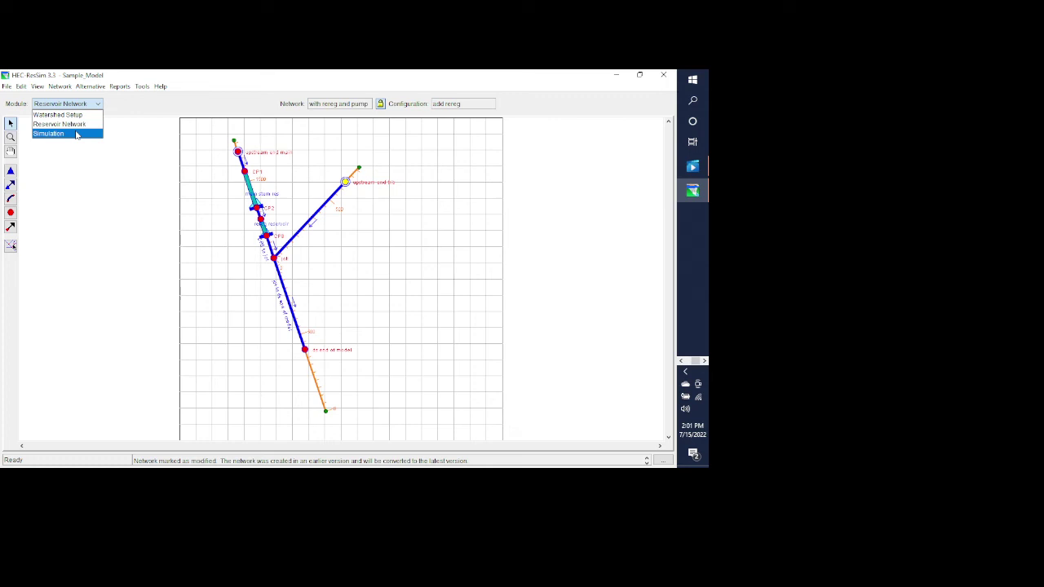
pyautogui.click(75, 133)
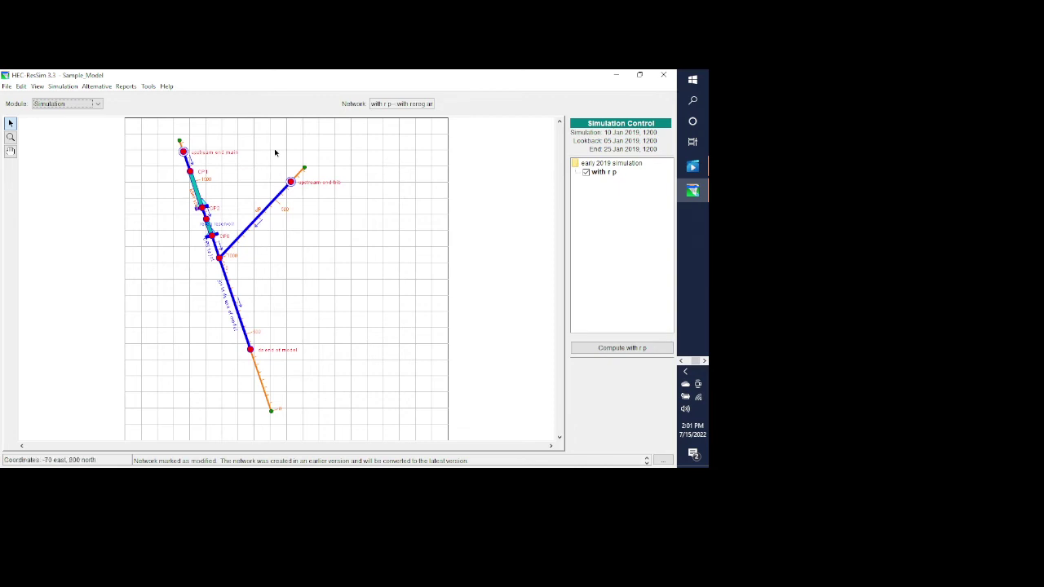
pyautogui.rightClick(604, 174)
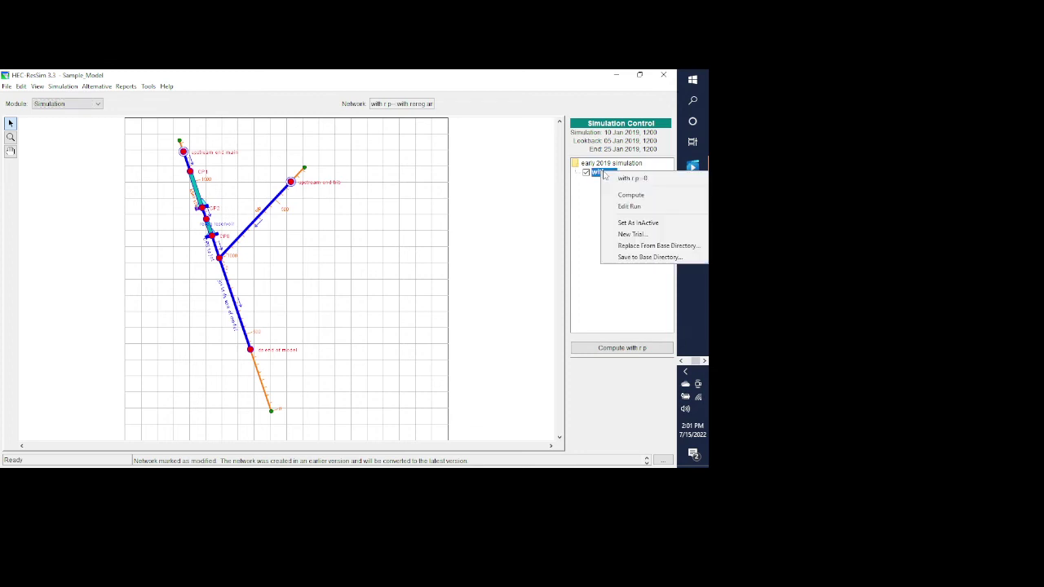
pyautogui.click(638, 246)
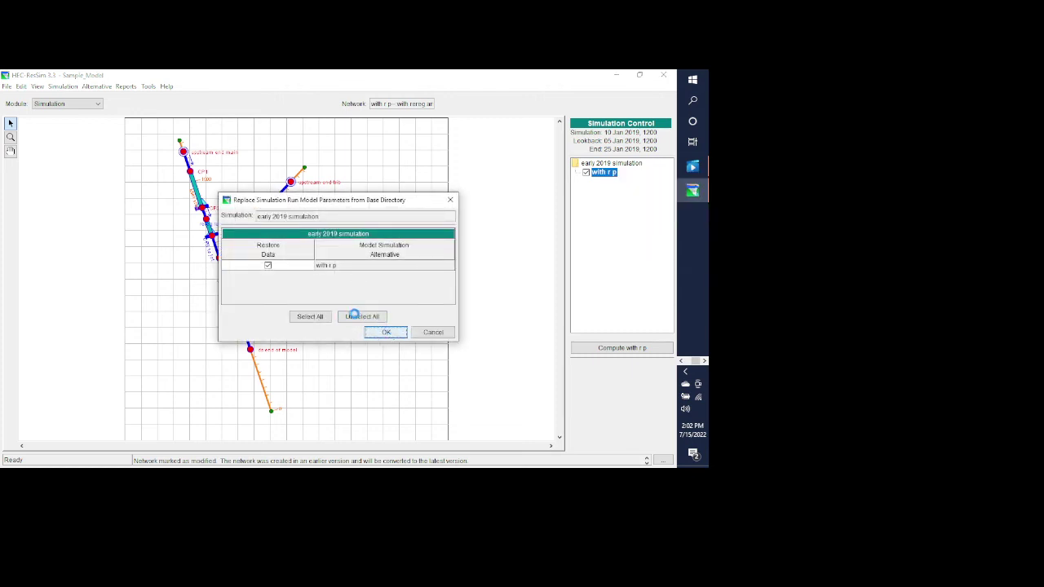
# - Check the time-series assignments of the simulation's with r p alternative in the alternative editor
pyautogui.click(98, 87)
pyautogui.click(101, 98)
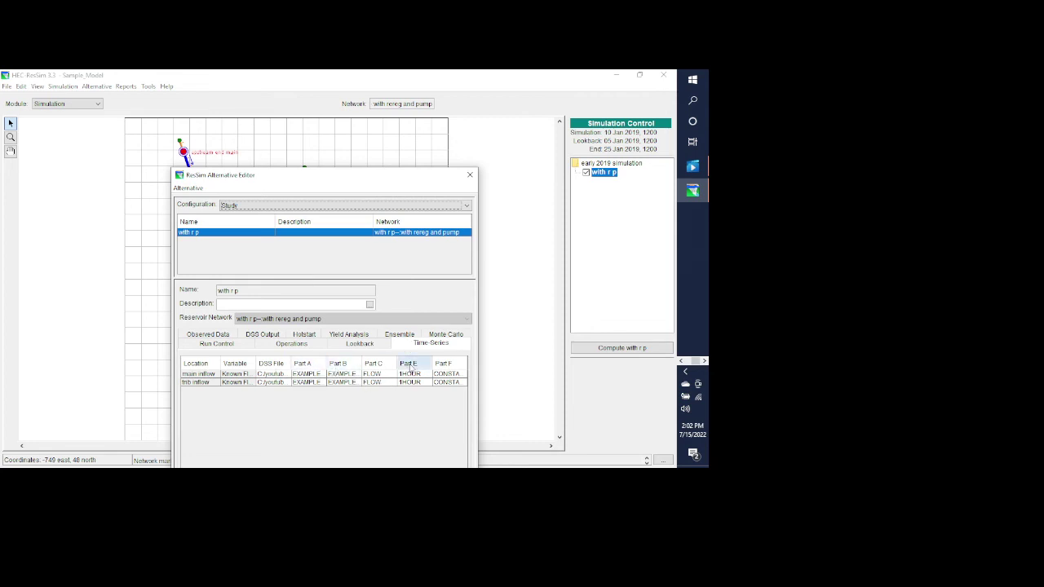
pyautogui.click(469, 176)
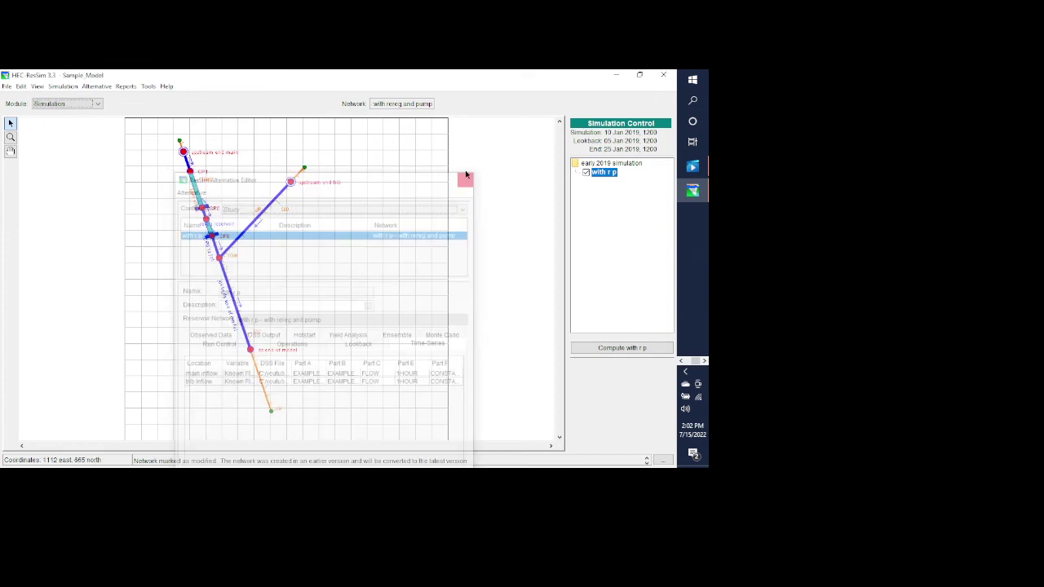
# - Enable Run New Extract for the early 2019 simulation and compute the with r p alternative
pyautogui.click(63, 86)
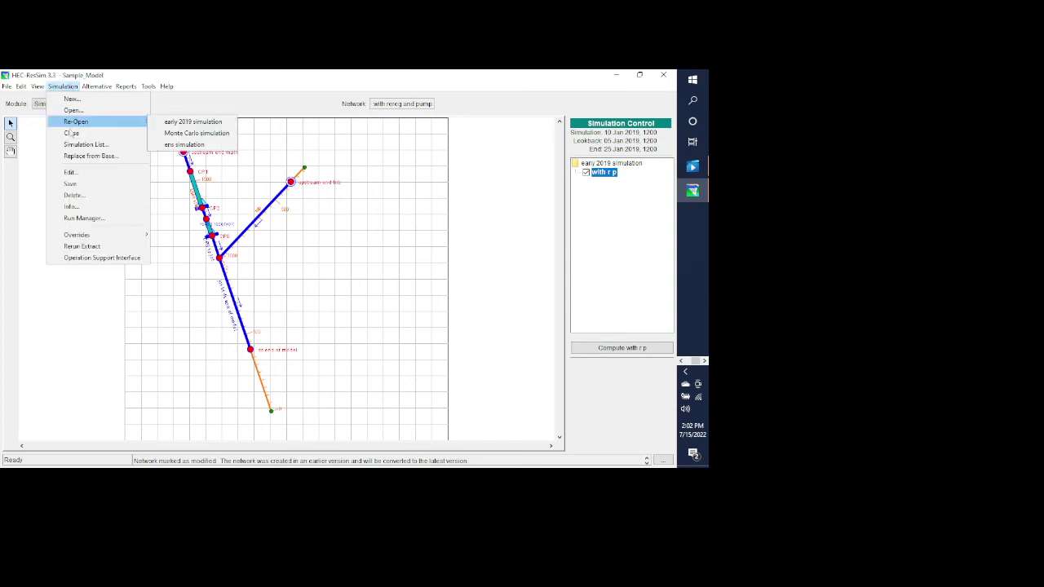
pyautogui.click(74, 173)
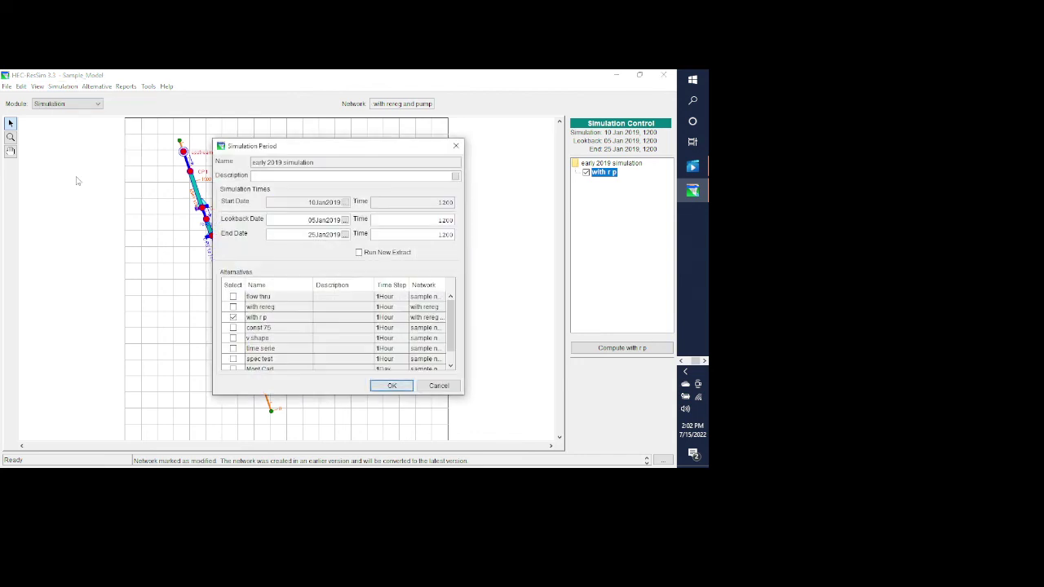
pyautogui.click(360, 253)
pyautogui.click(393, 387)
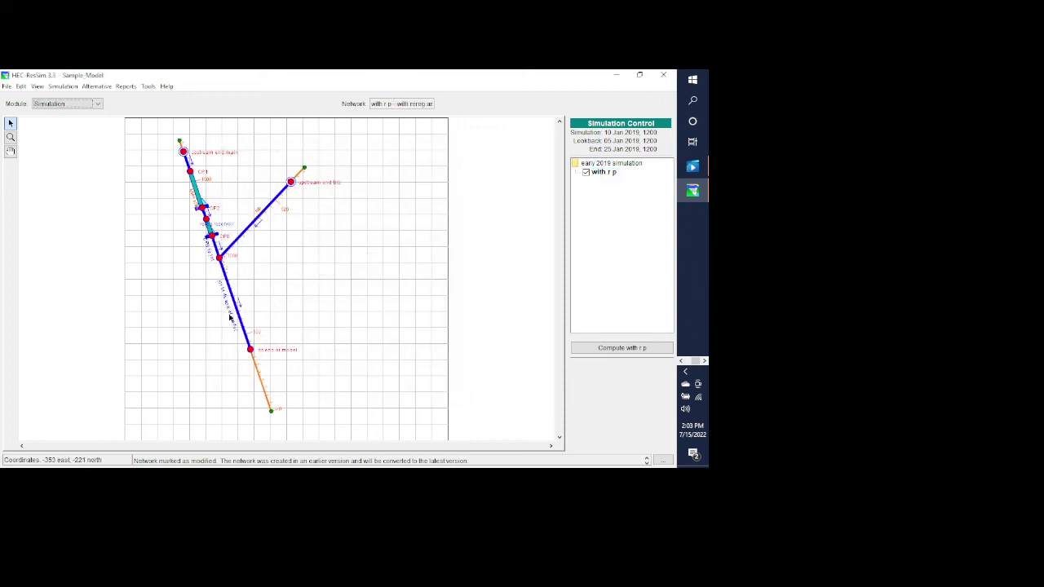
pyautogui.click(590, 348)
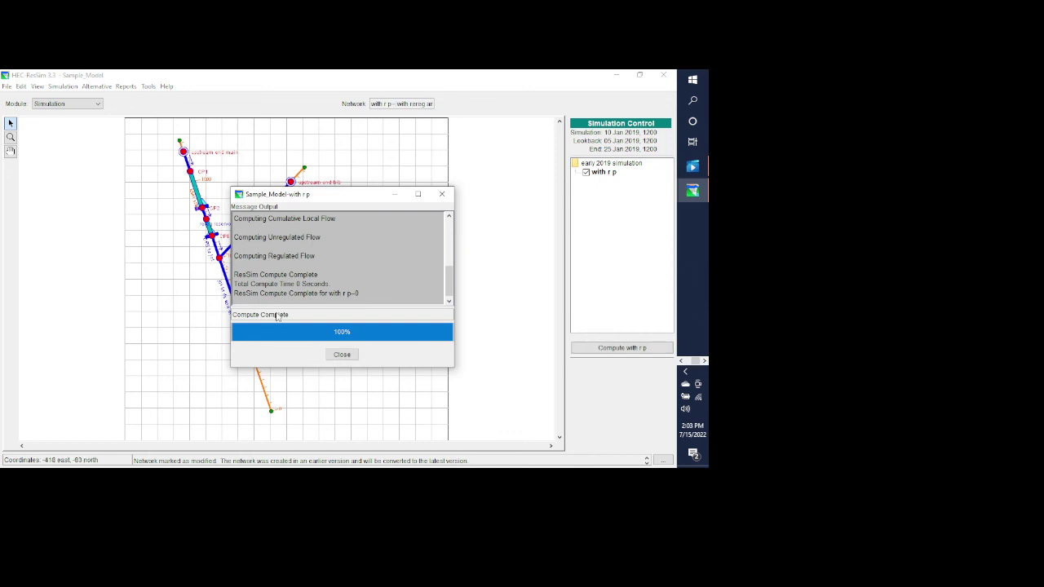
pyautogui.click(341, 354)
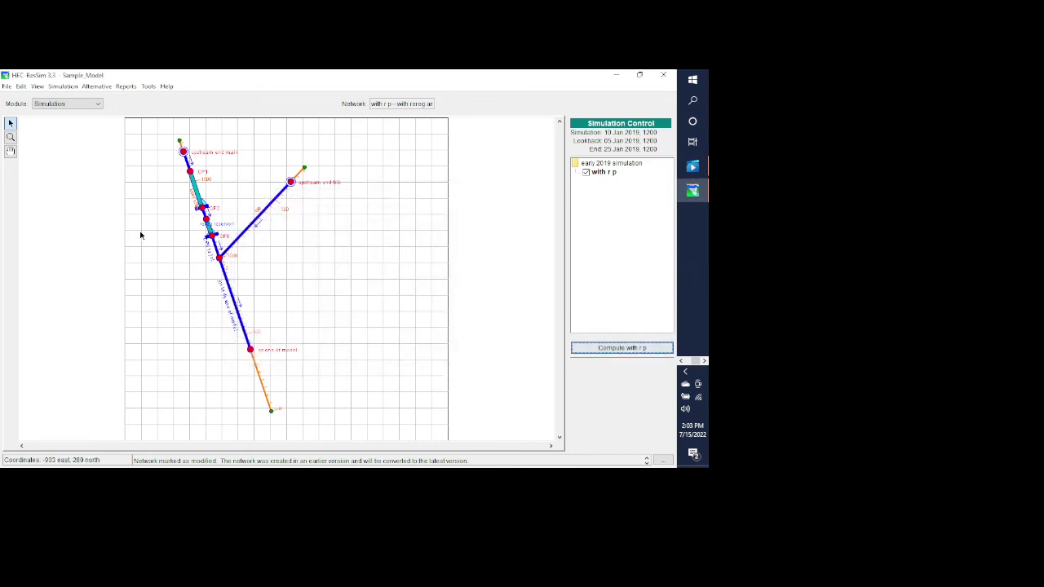